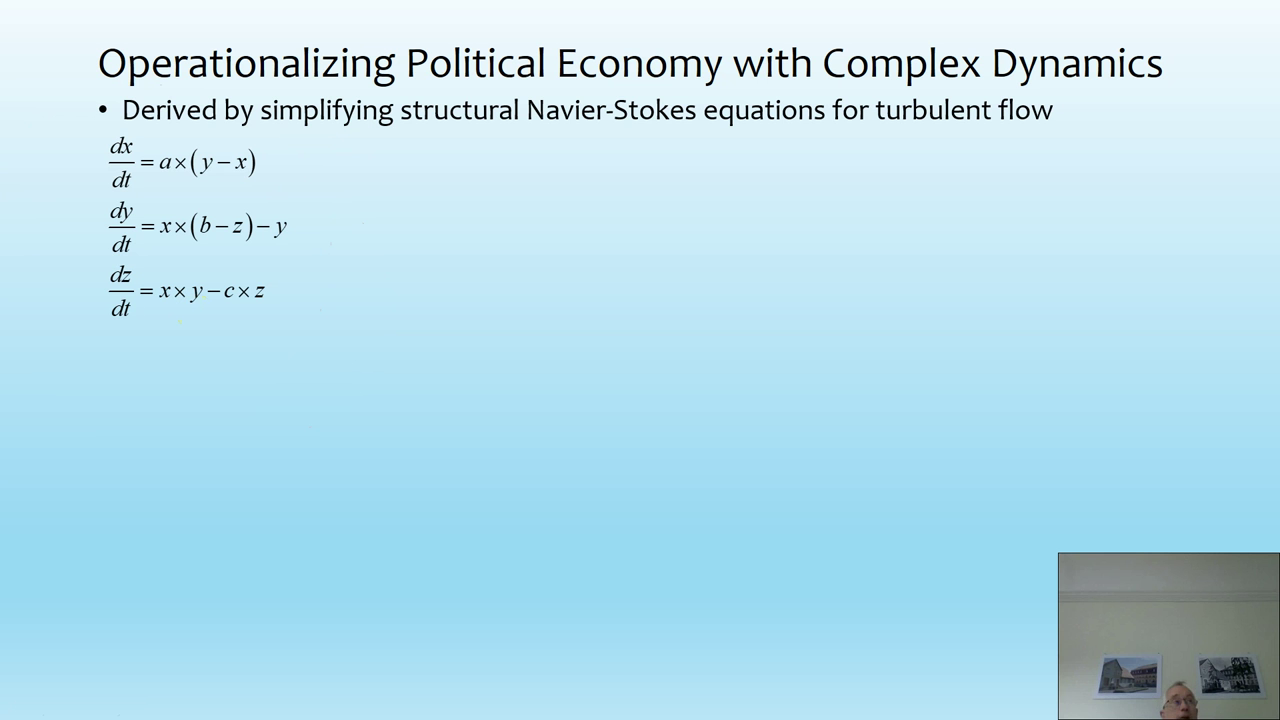
# Advance the slide to reveal the Lorenz model and open its embedded Lorenz.mky file in Minsky.
pyautogui.press('Right')
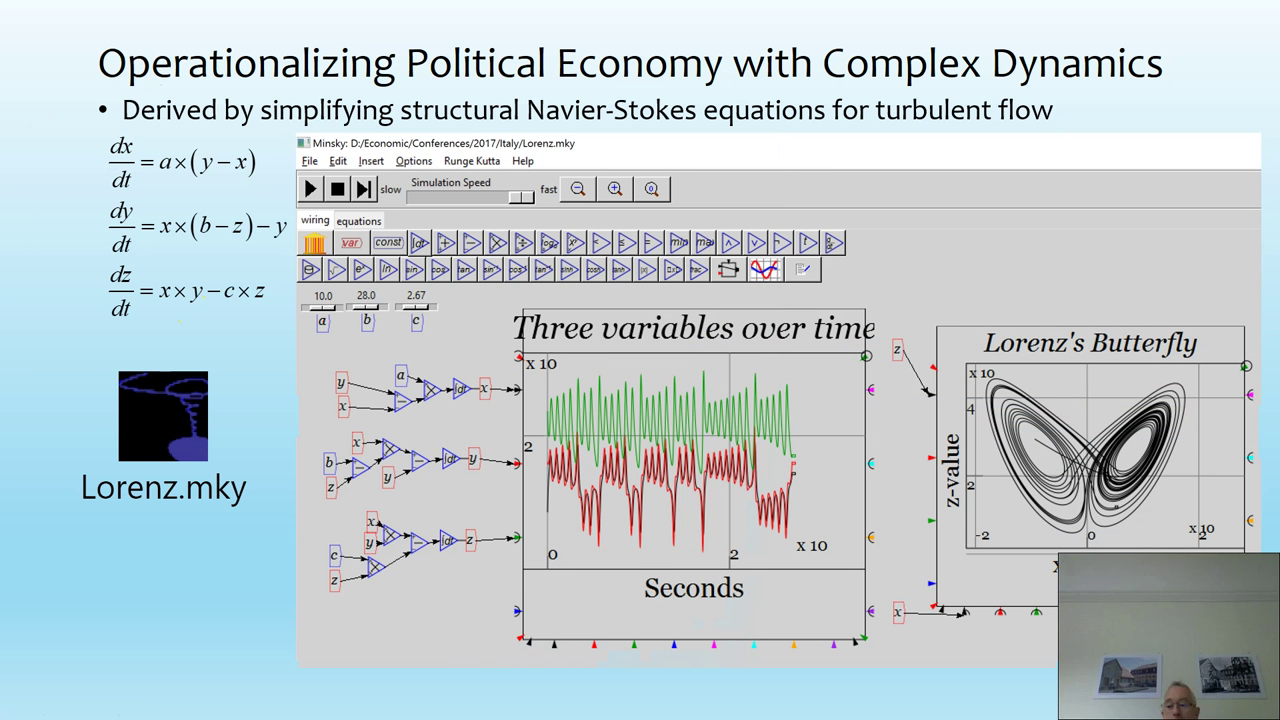
pyautogui.click(137, 387)
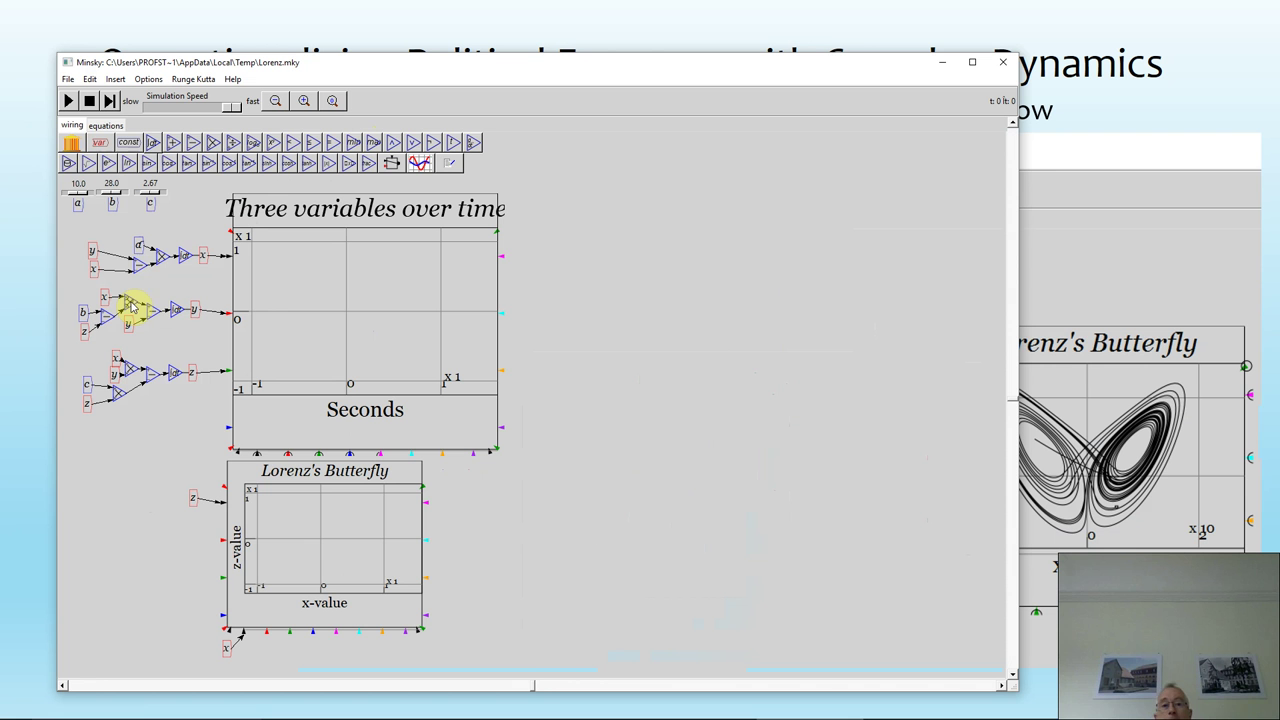
# View the Lorenz model's generated equations and return to its wiring diagram.
pyautogui.click(108, 126)
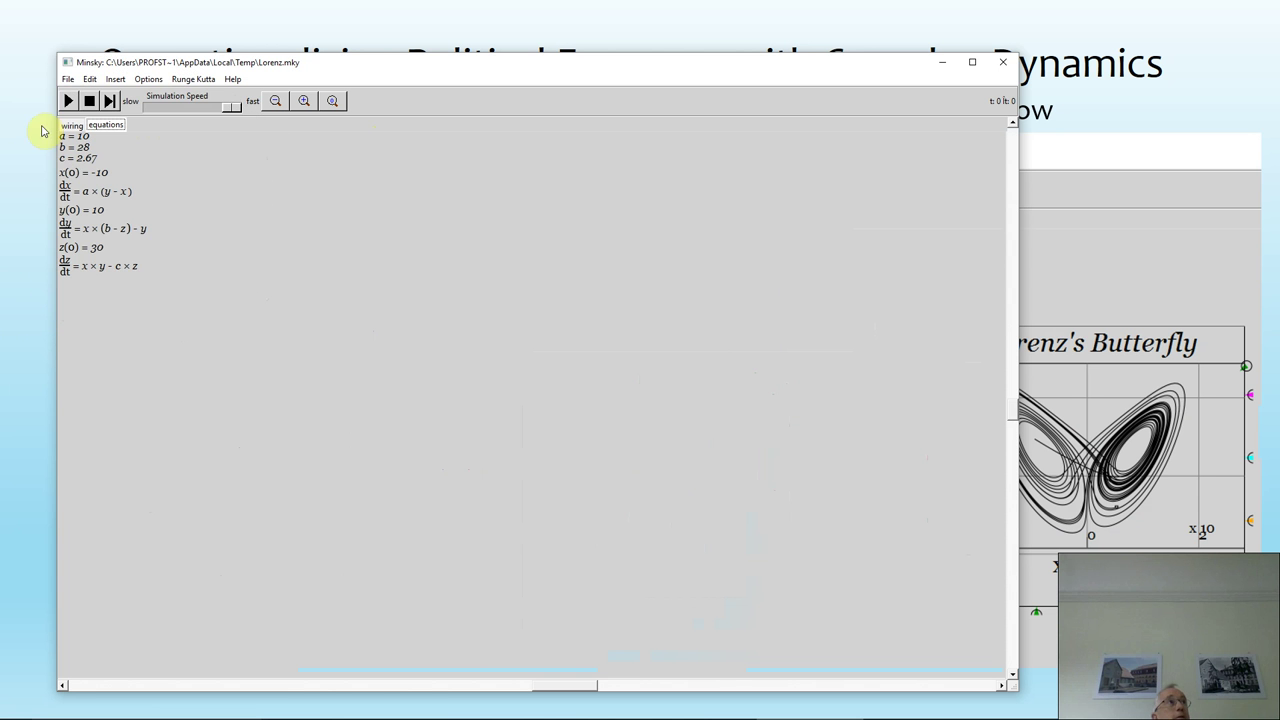
pyautogui.click(70, 125)
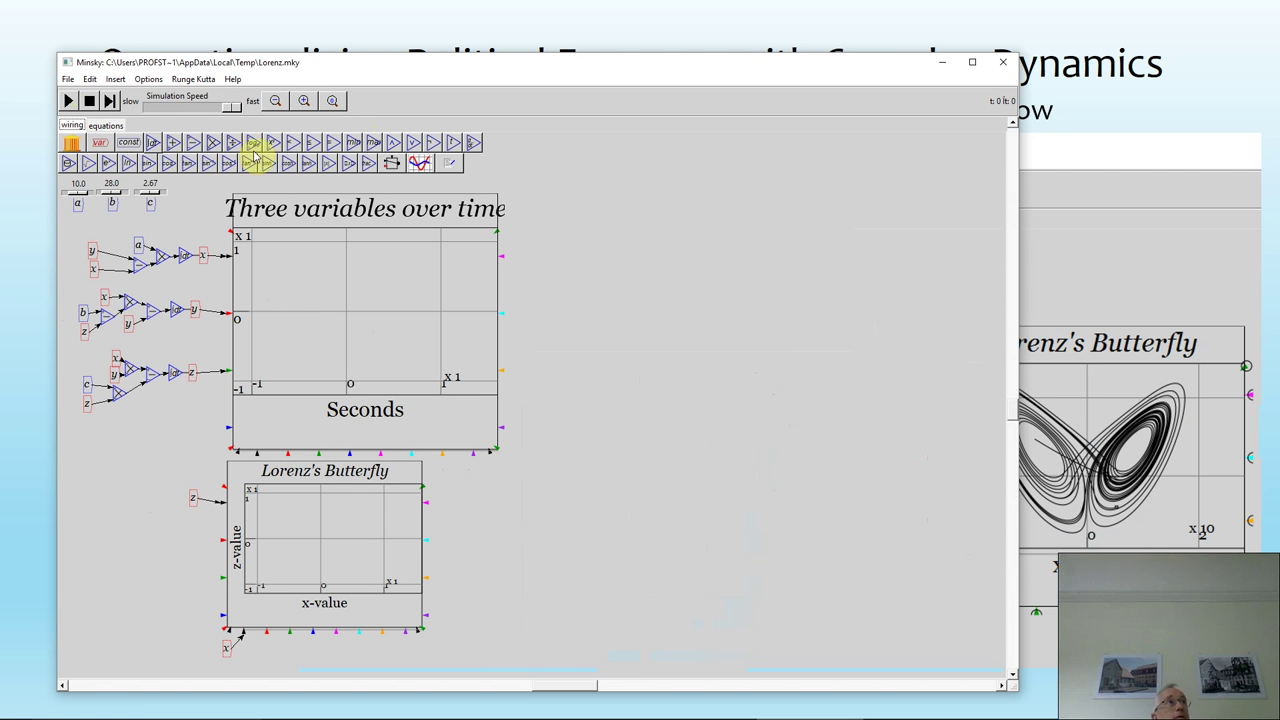
pyautogui.click(140, 113)
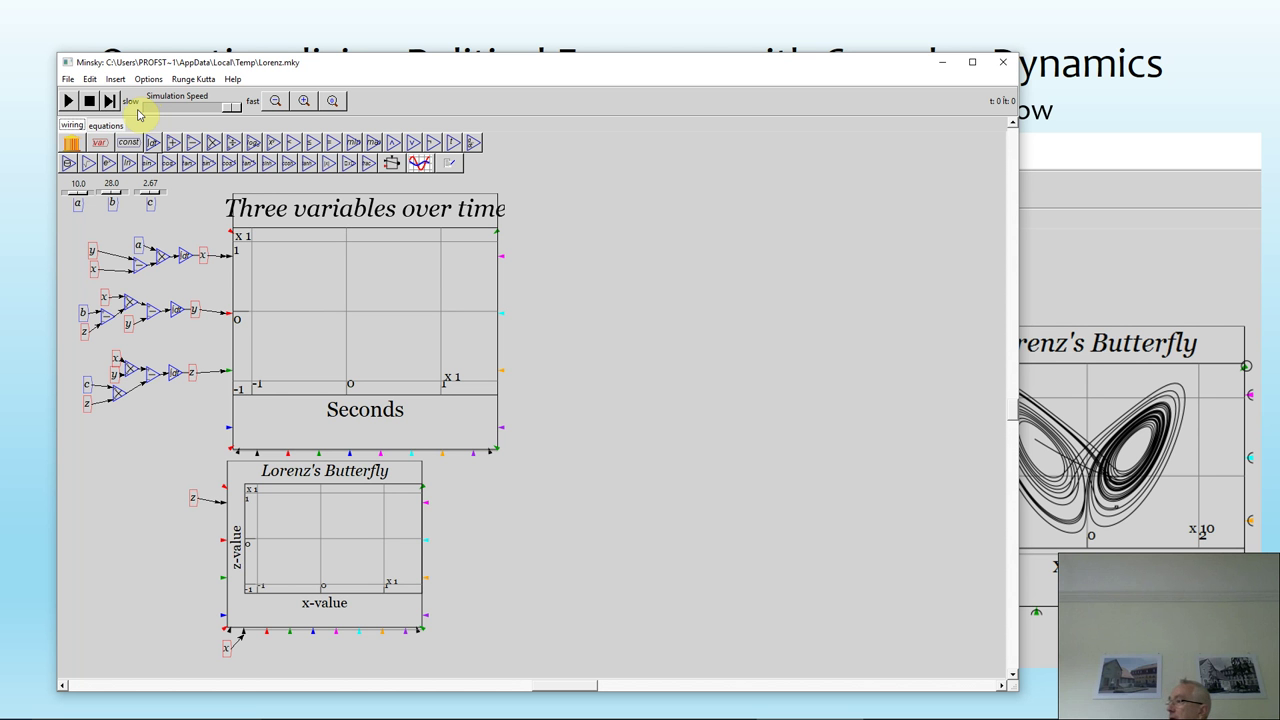
pyautogui.click(141, 112)
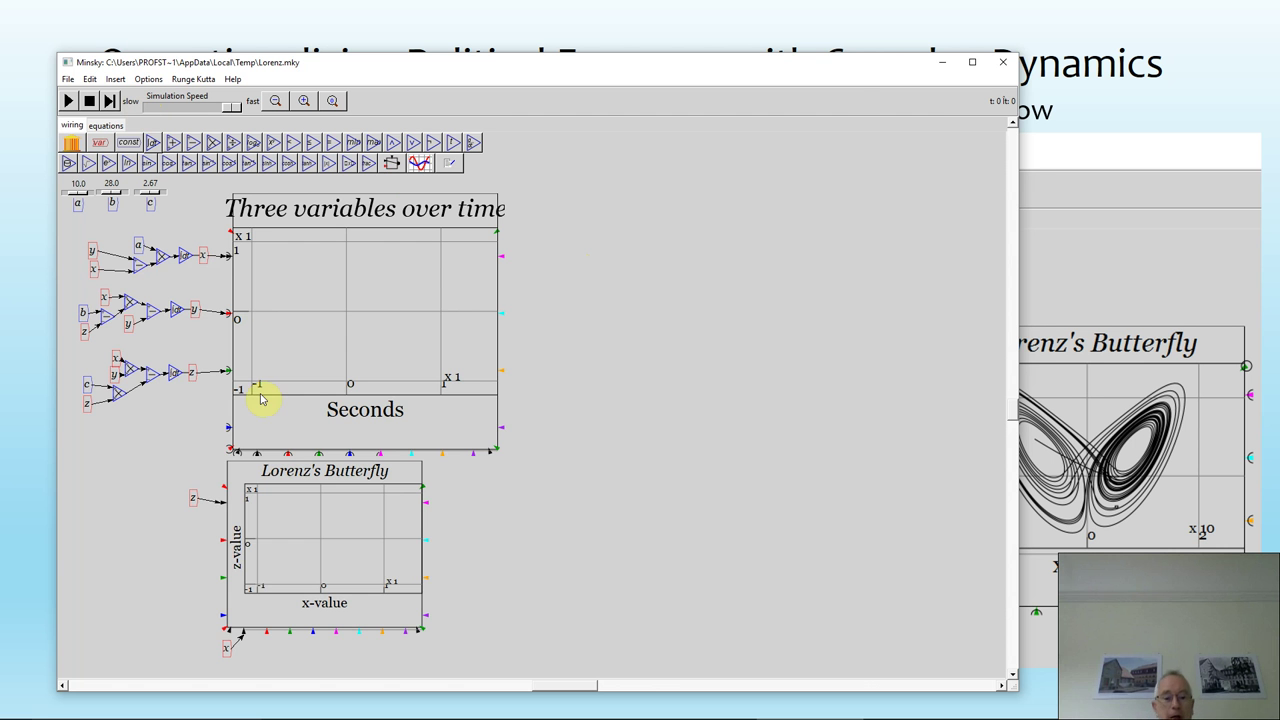
# Launch a second, empty Minsky window and move it up so its whole canvas fits on the screen.
pyautogui.press('super')
pyautogui.write('min')
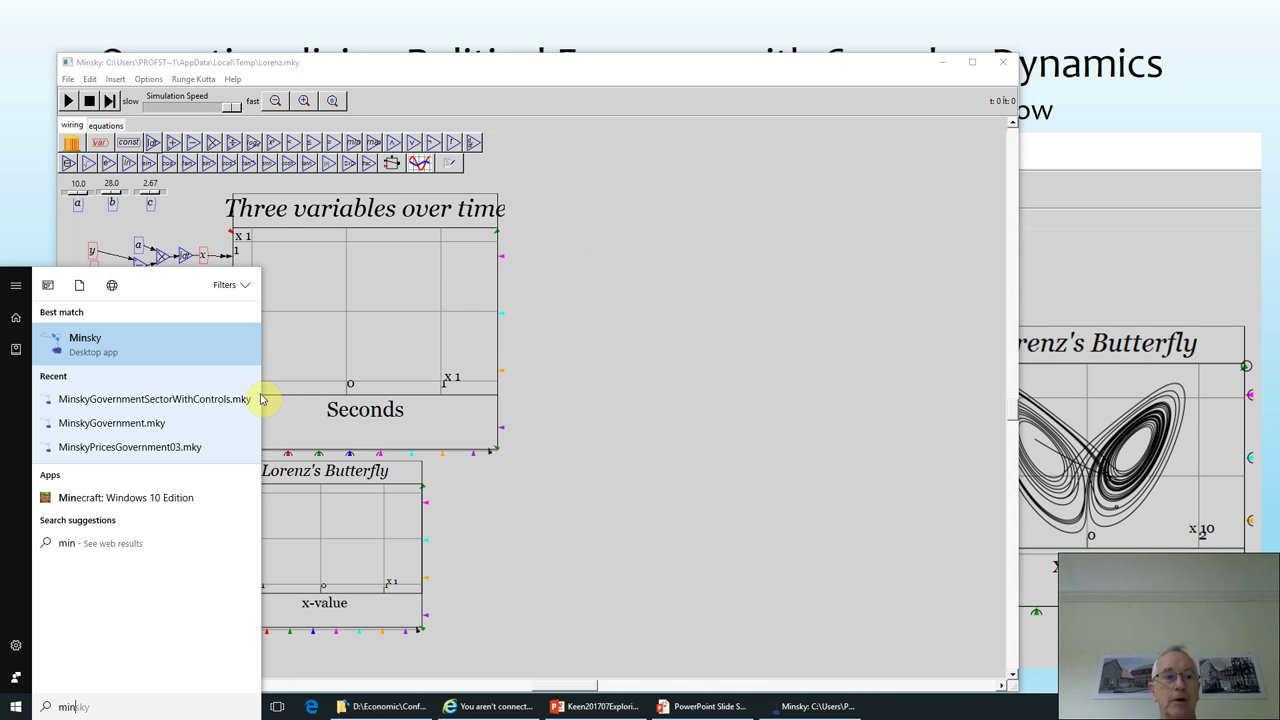
pyautogui.press('Return')
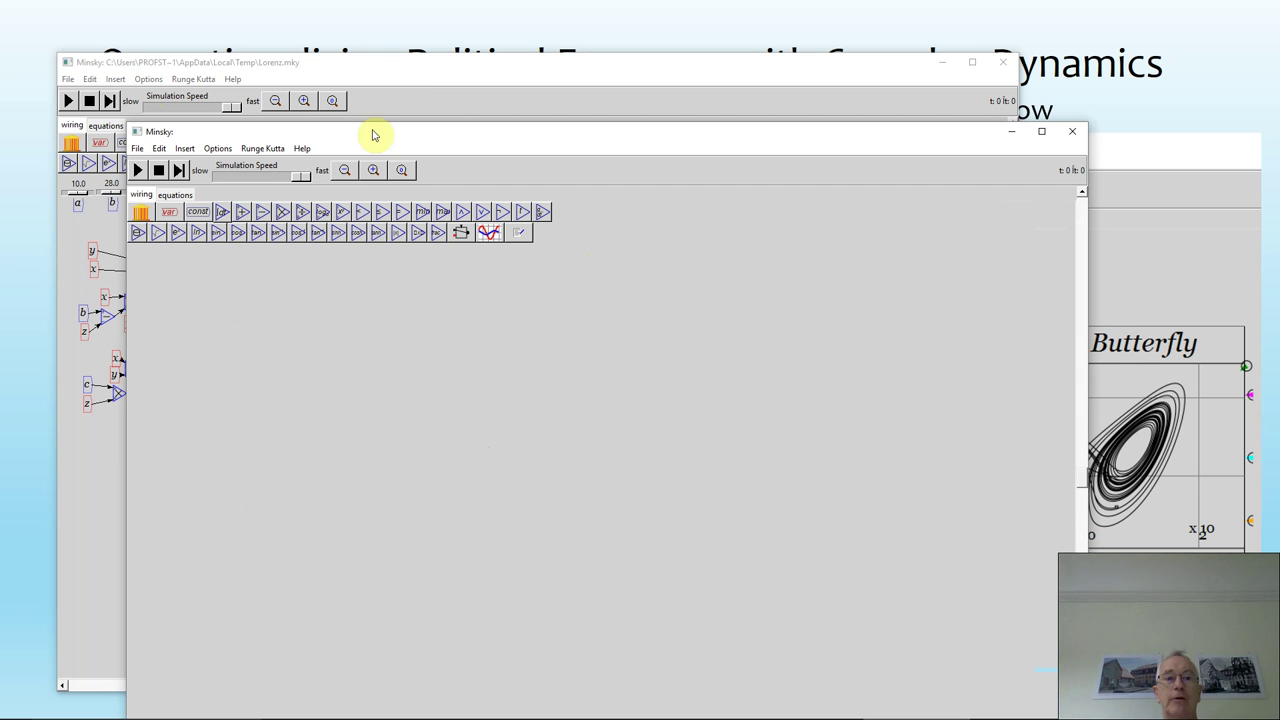
pyautogui.moveTo(449, 131); pyautogui.dragTo(419, 79)
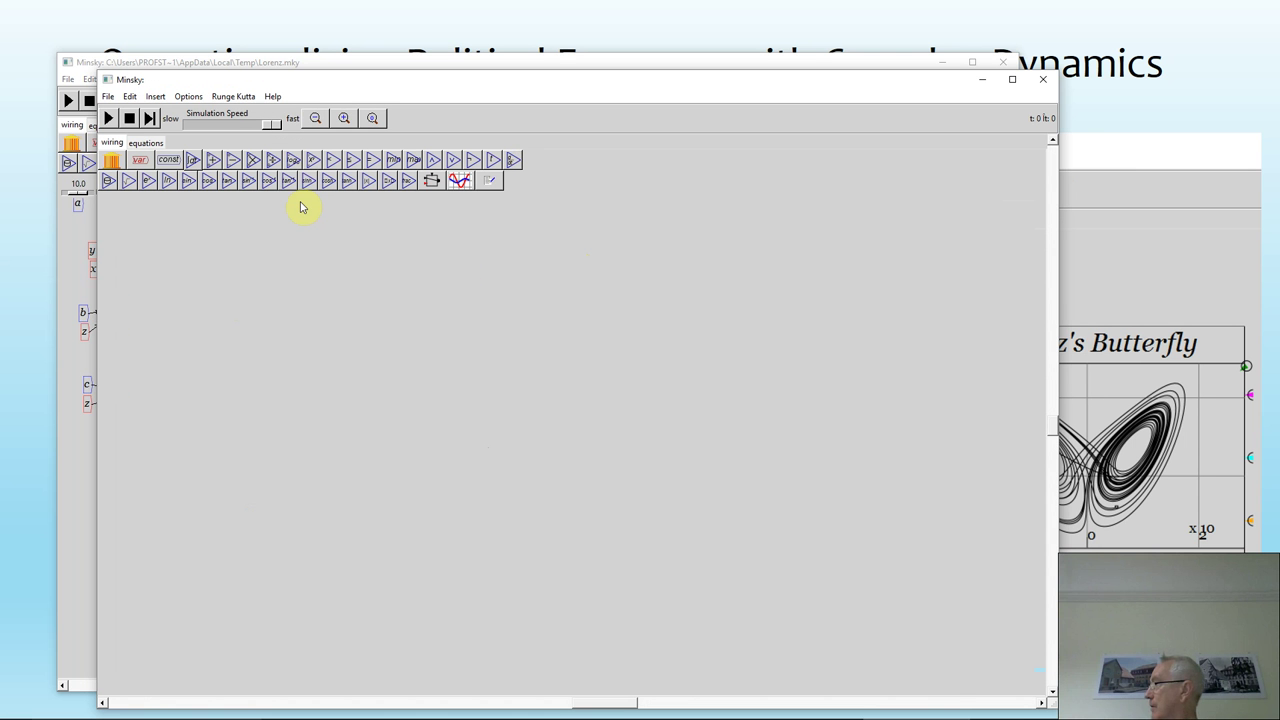
# Place an addition operator on the canvas and create a flow variable a with value 1 to its upper left.
pyautogui.click(214, 162)
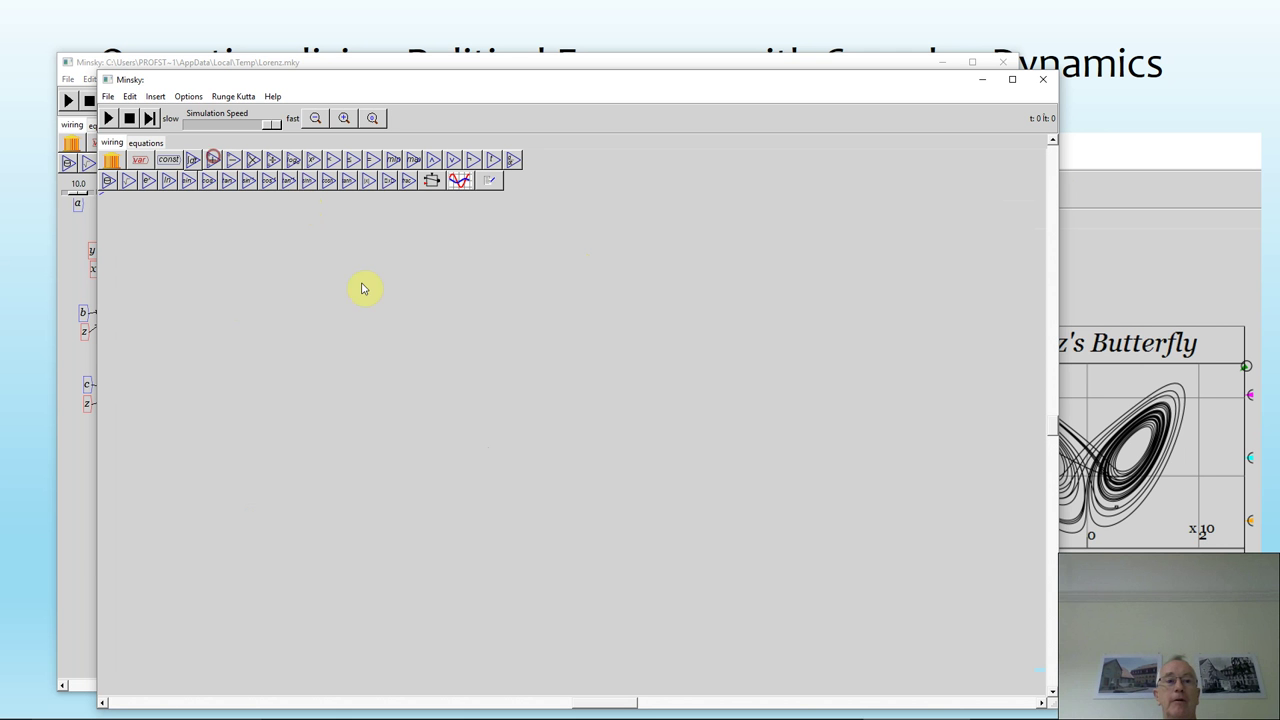
pyautogui.click(487, 343)
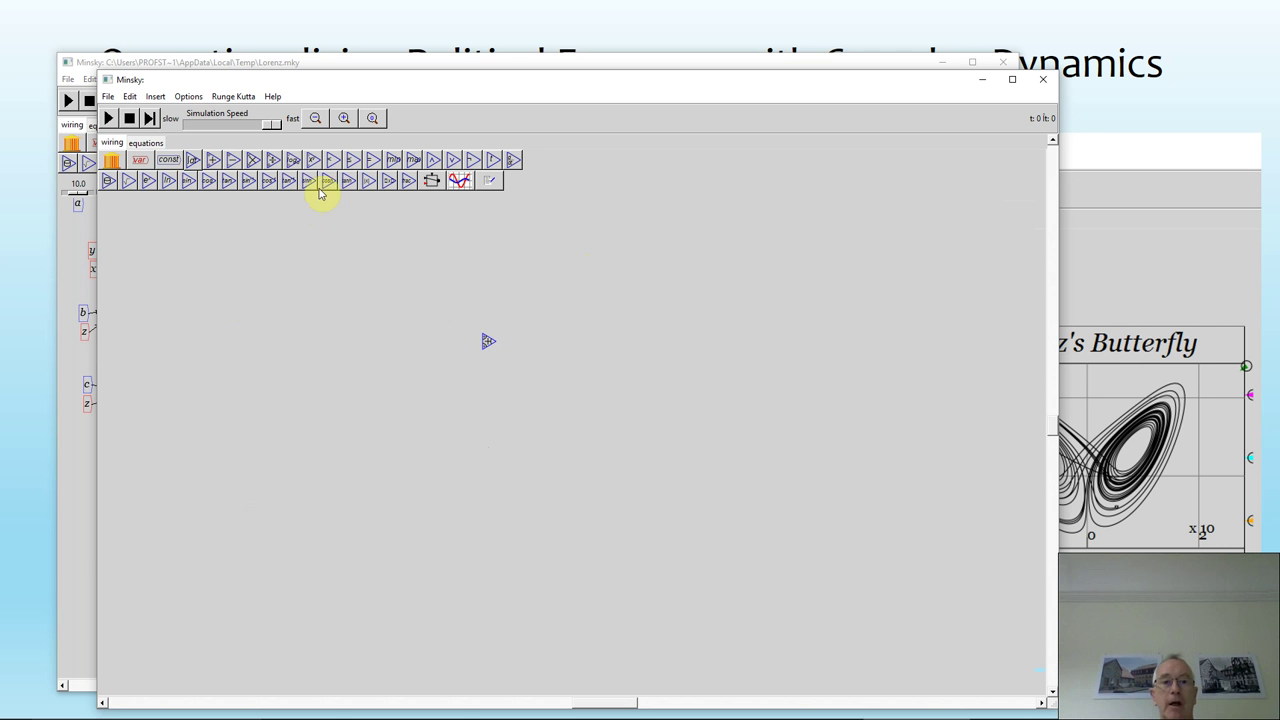
pyautogui.click(142, 159)
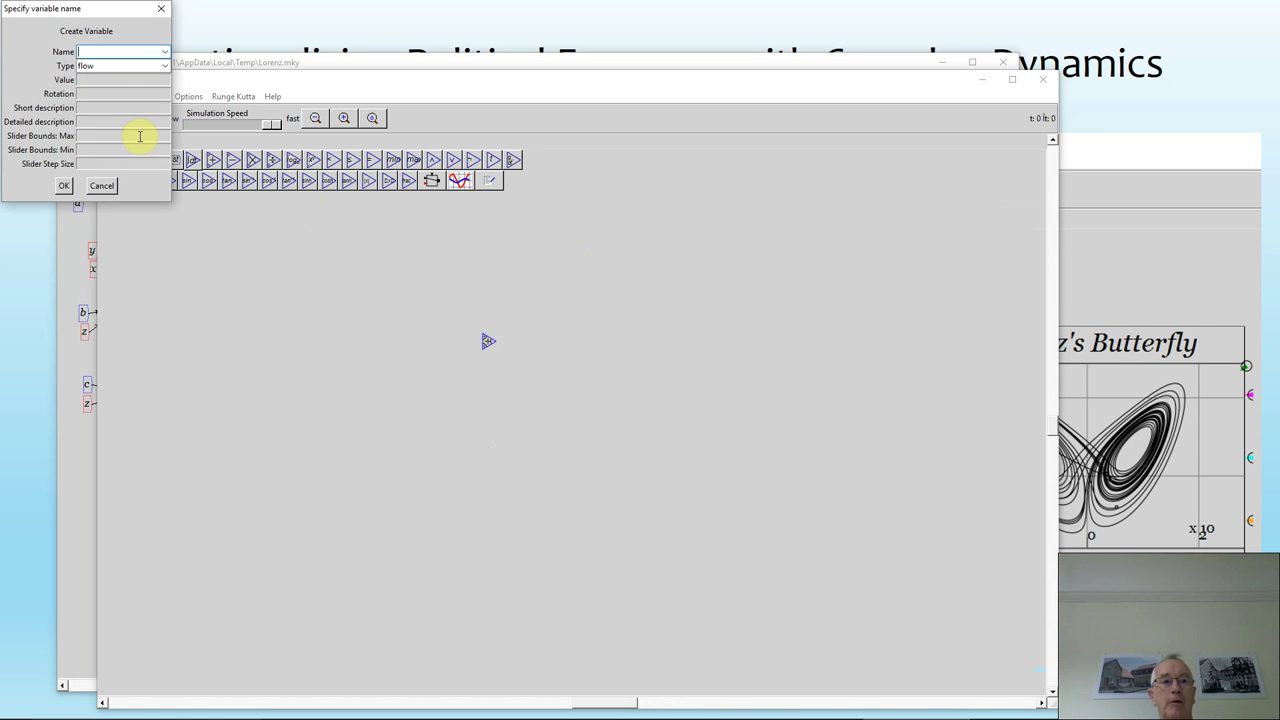
pyautogui.write('a')
pyautogui.click(86, 81)
pyautogui.write('1')
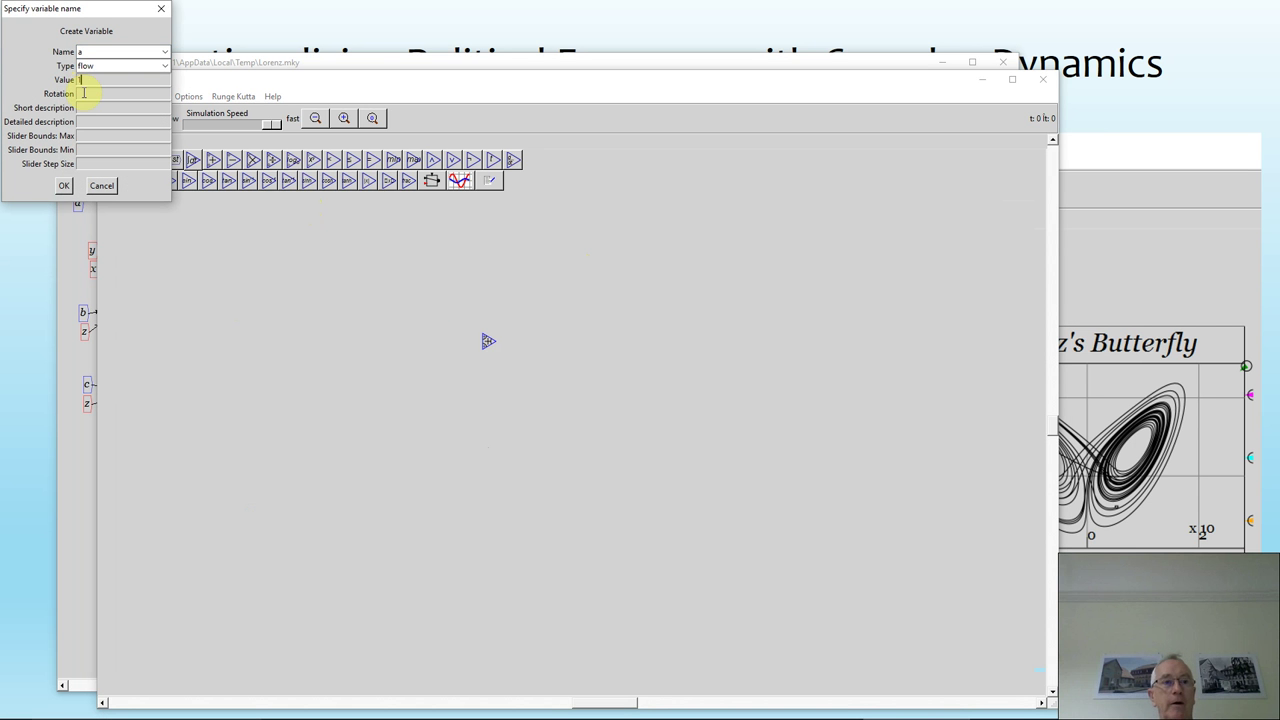
pyautogui.click(70, 186)
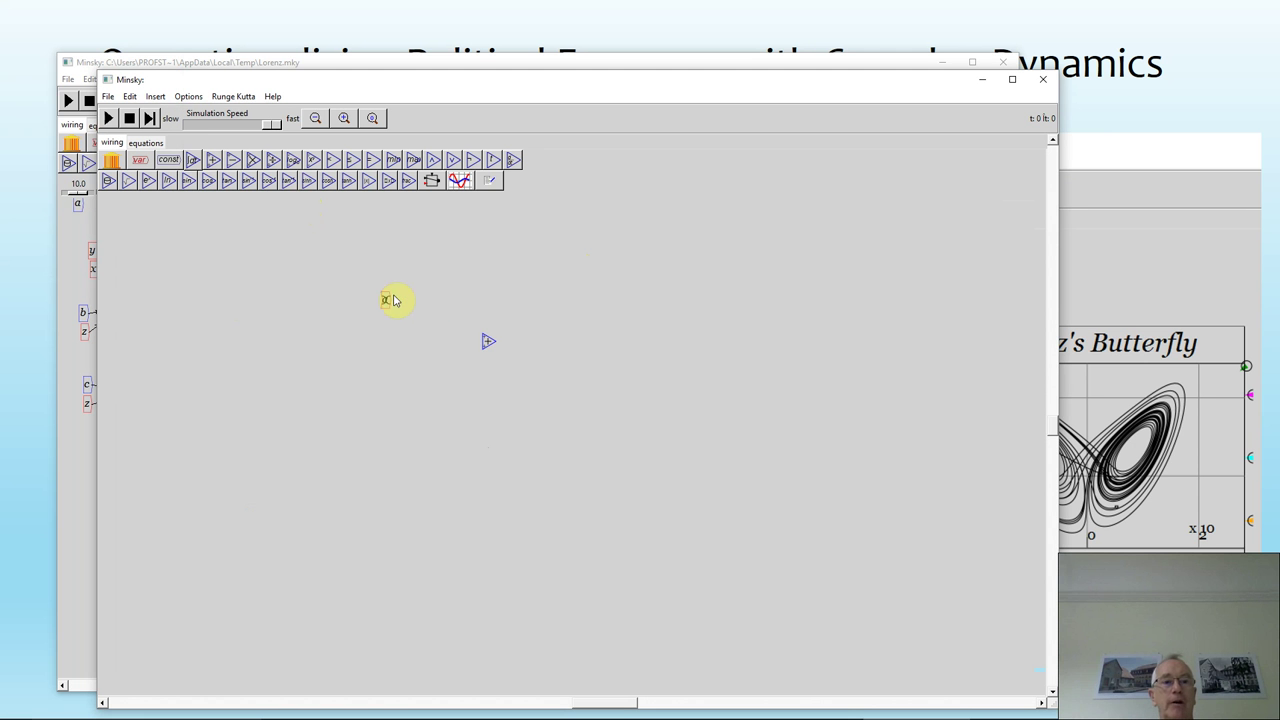
pyautogui.click(397, 300)
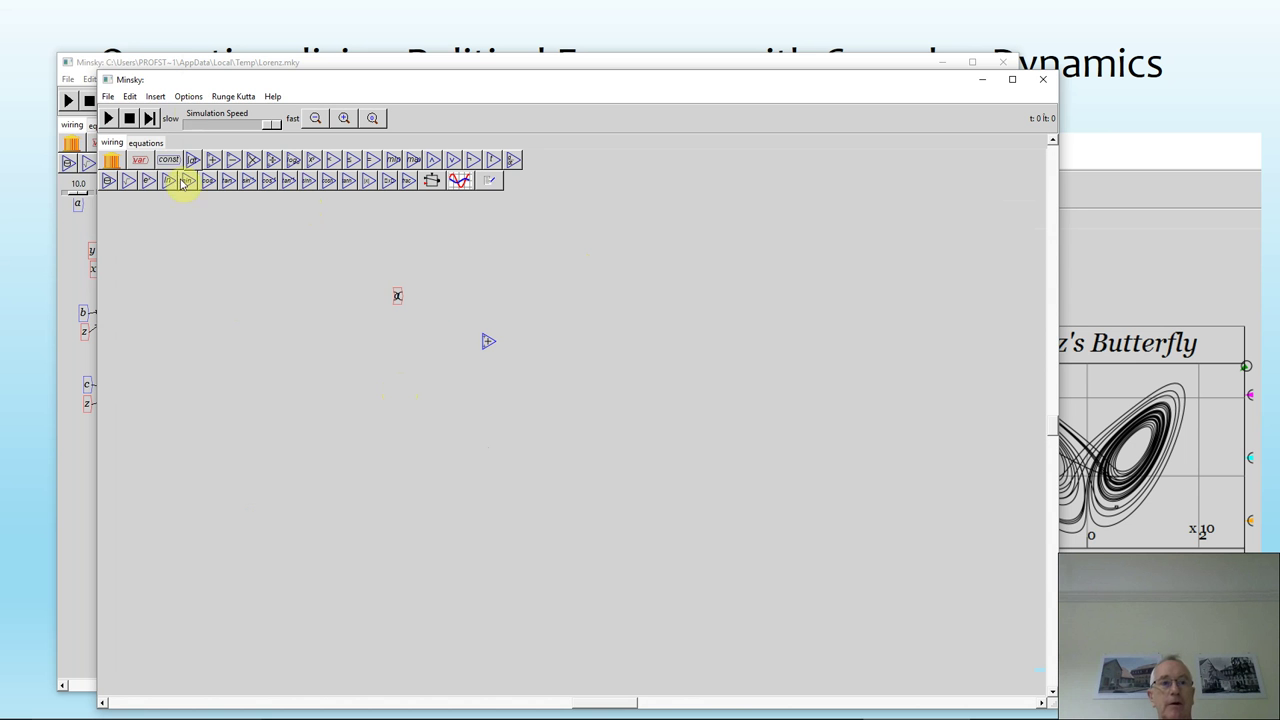
# Create a flow variable b with value 2 and place it below variable a.
pyautogui.click(138, 160)
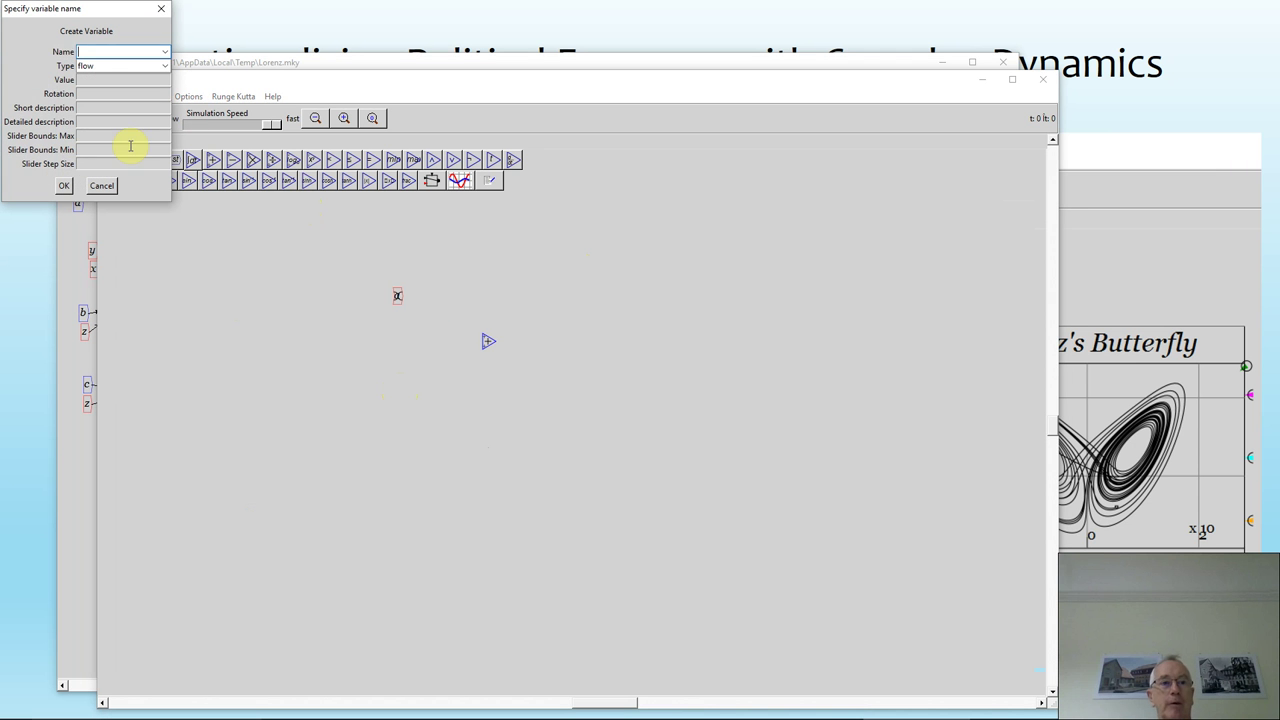
pyautogui.write('b')
pyautogui.click(109, 89)
pyautogui.write('2')
pyautogui.click(64, 185)
pyautogui.click(396, 412)
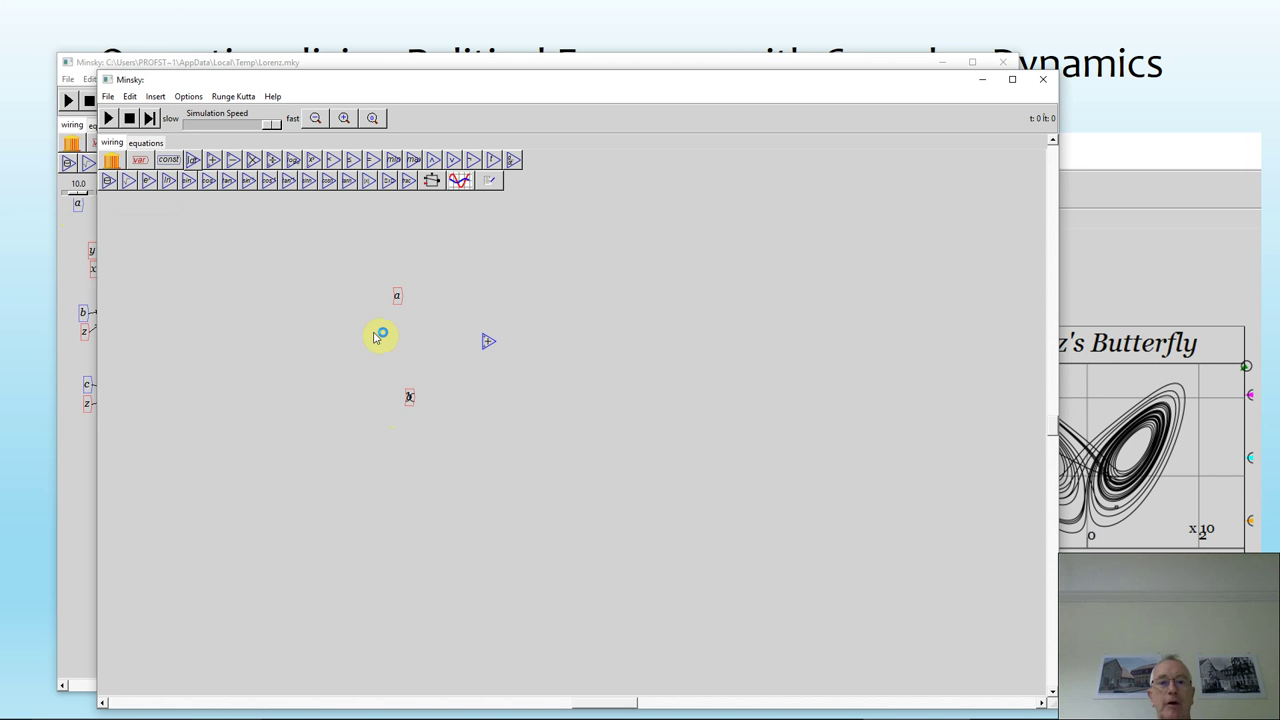
# Wire a and b into the addition operator and connect its output to a variable c placed beside it.
pyautogui.moveTo(403, 297); pyautogui.dragTo(484, 342)
pyautogui.moveTo(413, 397); pyautogui.dragTo(485, 336)
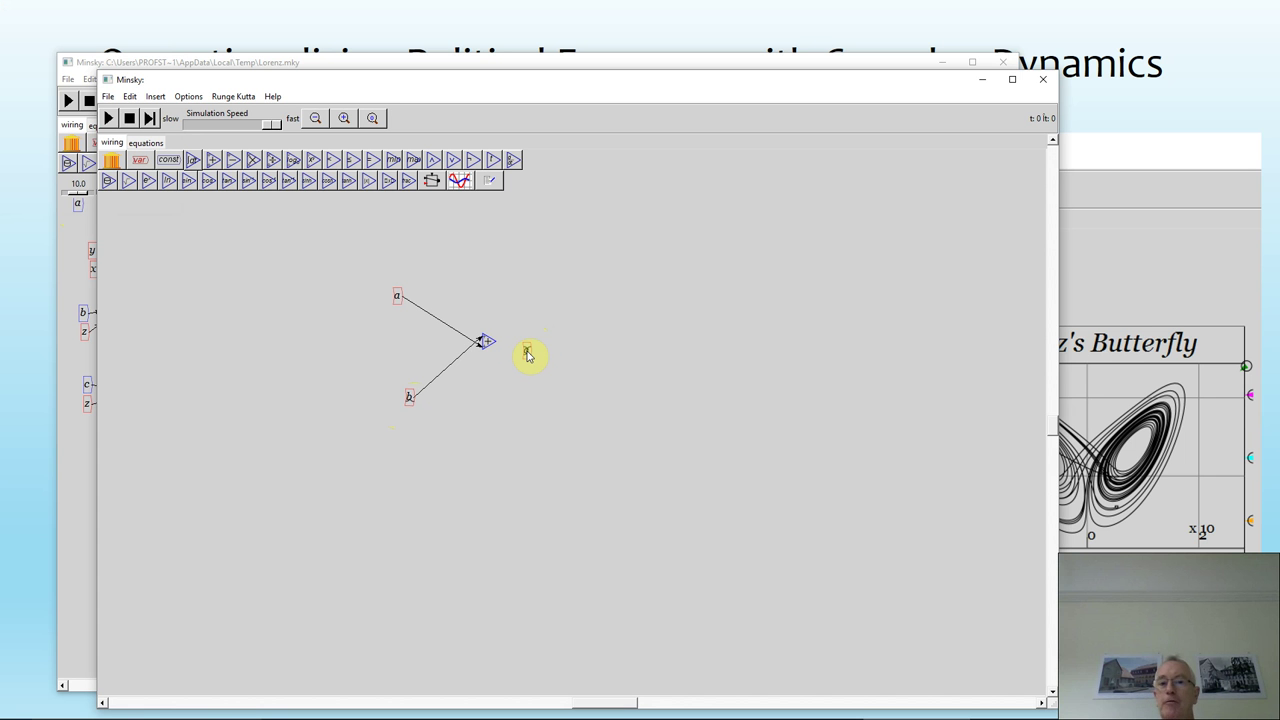
pyautogui.click(524, 357)
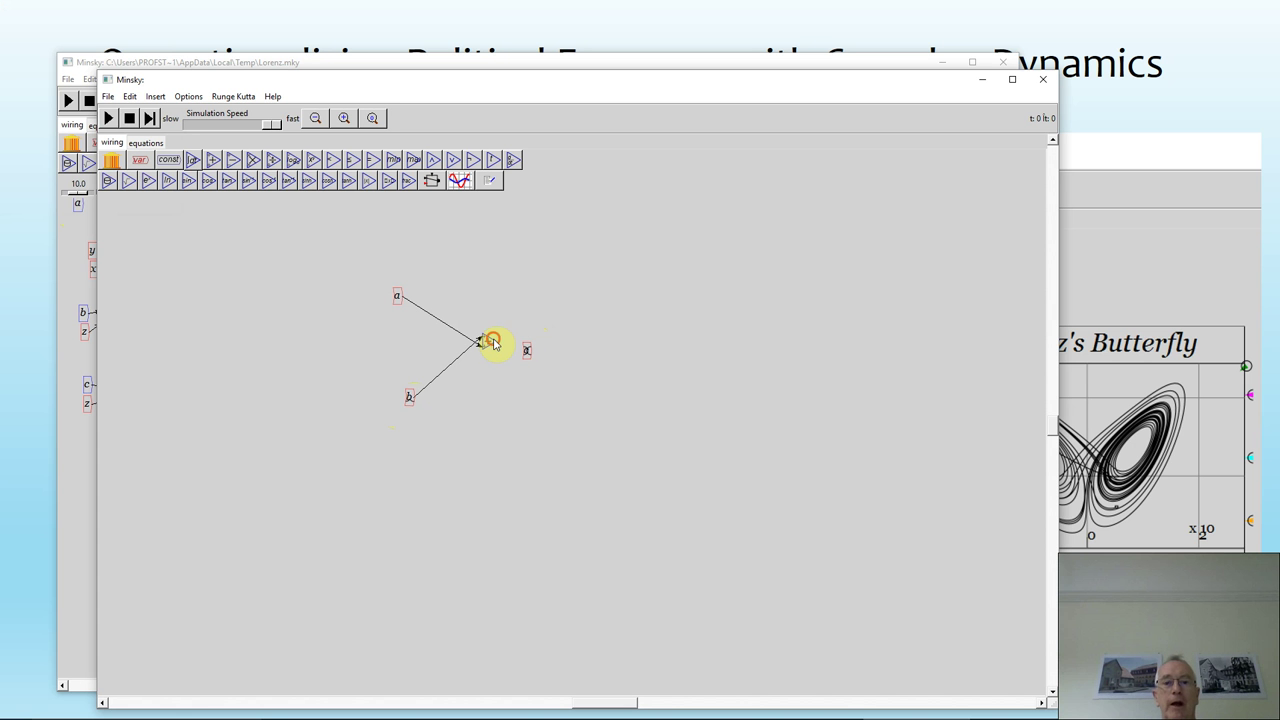
pyautogui.moveTo(494, 343); pyautogui.dragTo(526, 350)
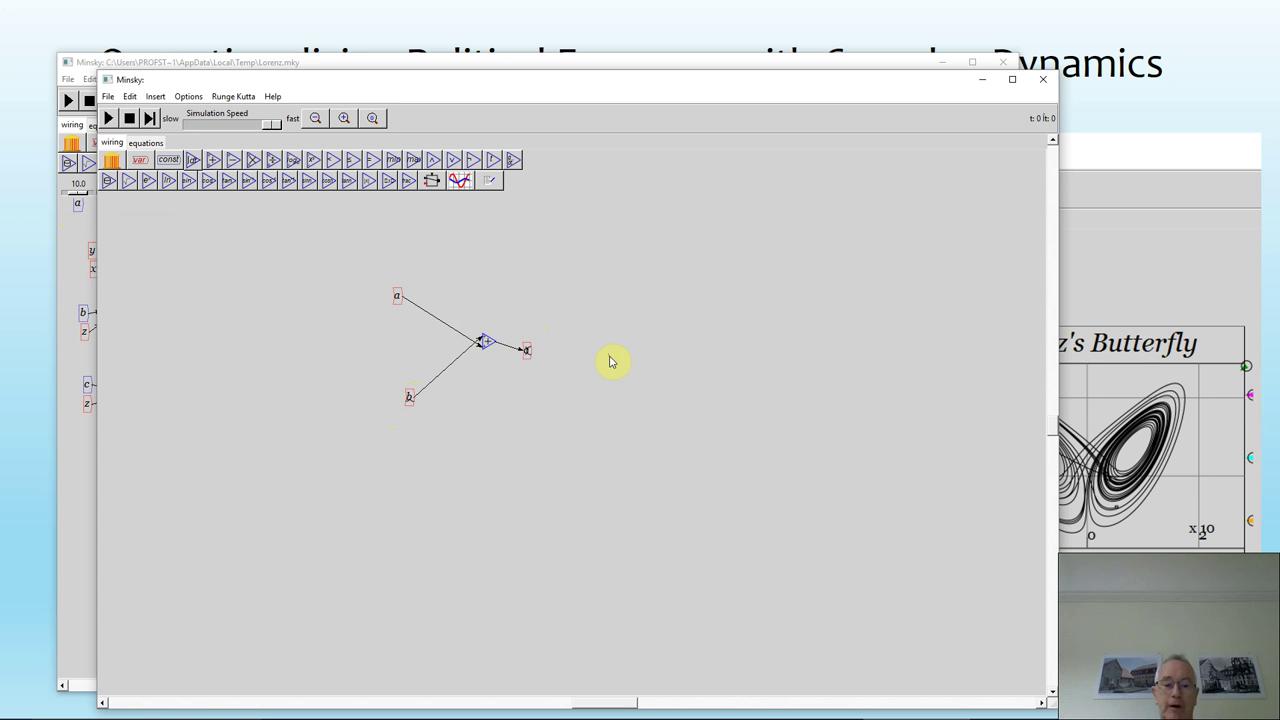
# Place a second copy of variable a beyond c and wire c into it.
pyautogui.click(610, 358)
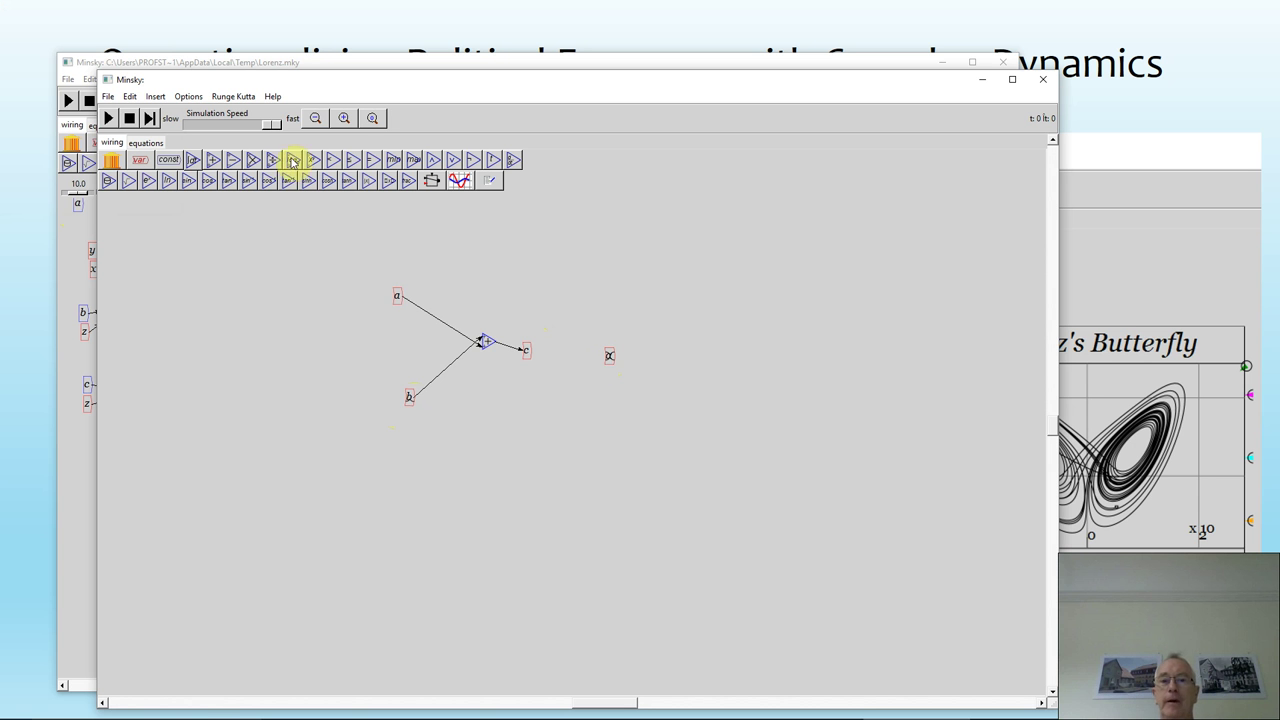
pyautogui.click(340, 118)
pyautogui.click(340, 118)
pyautogui.click(340, 118)
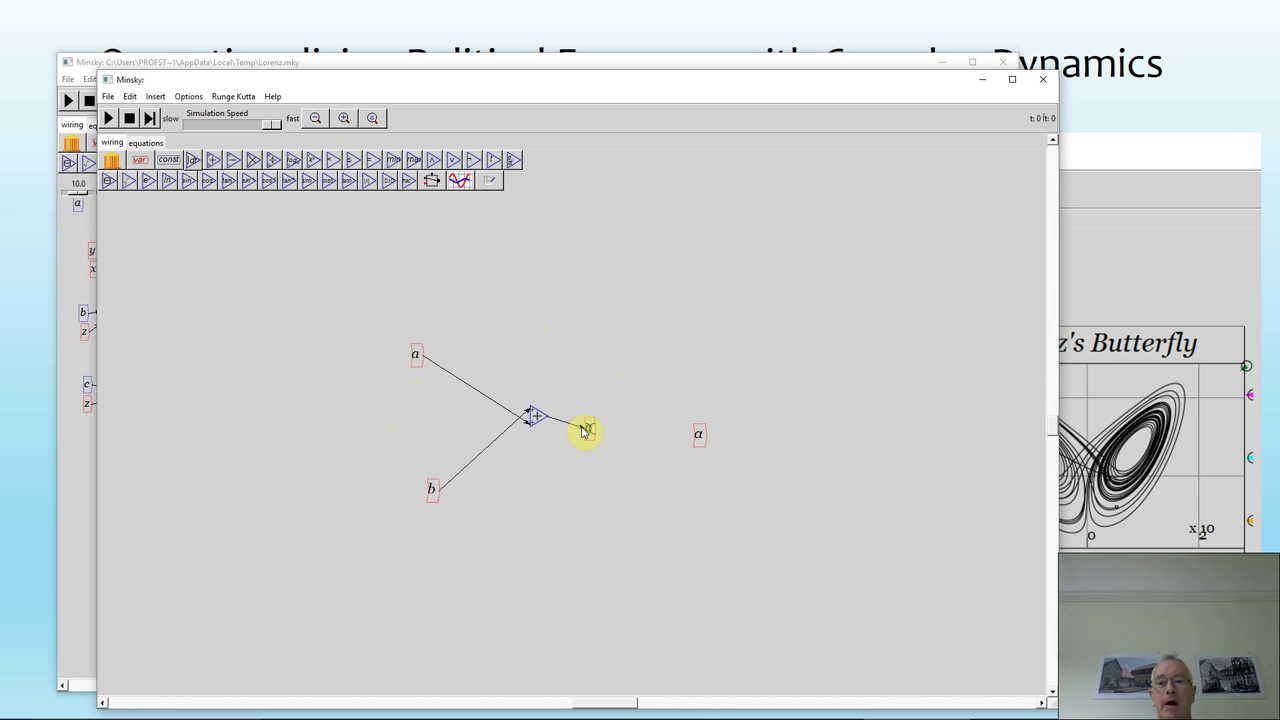
pyautogui.moveTo(603, 432); pyautogui.dragTo(700, 434)
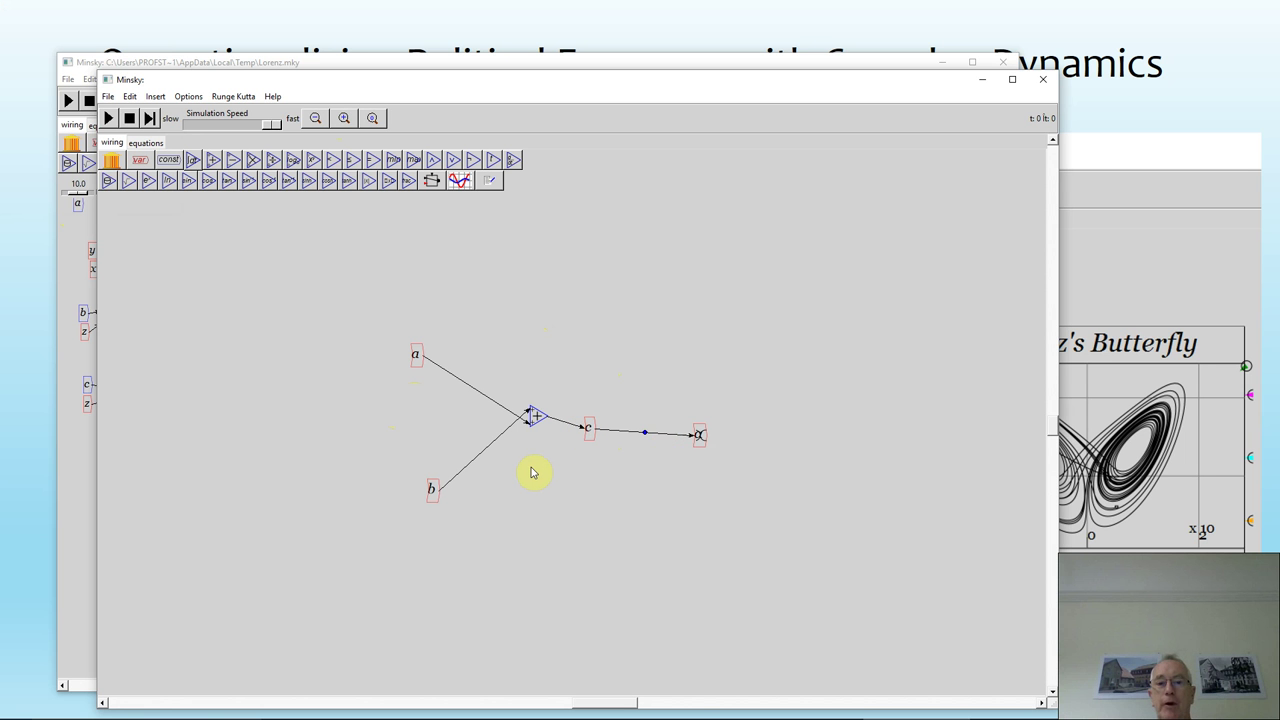
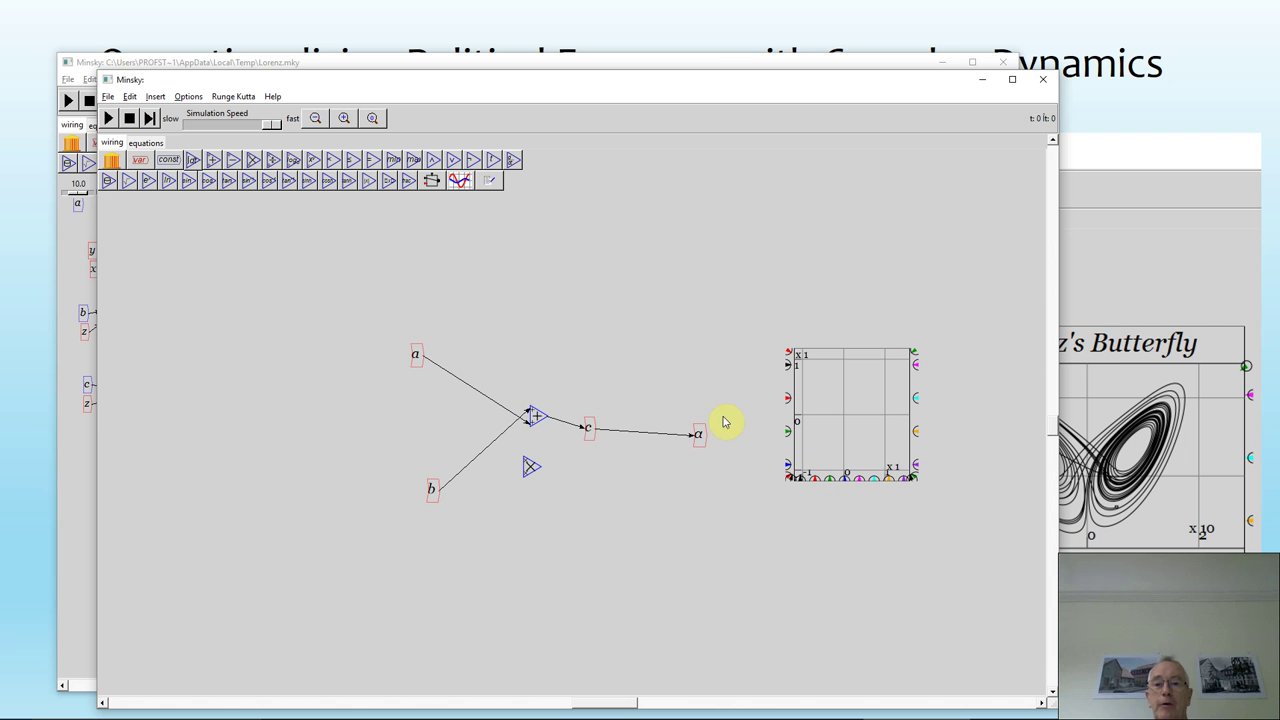
# Wire the second variable a and variable c to the black and red inputs on the plot's left side.
pyautogui.moveTo(704, 433); pyautogui.dragTo(789, 388)
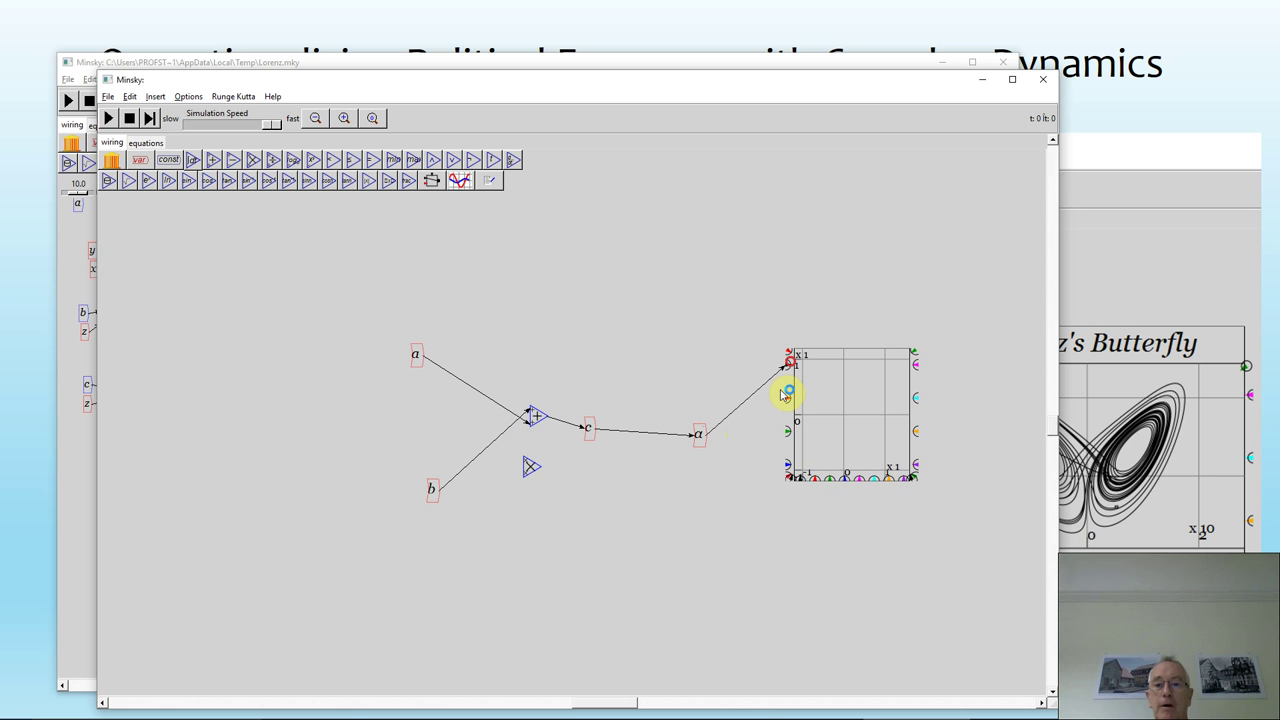
pyautogui.moveTo(597, 438); pyautogui.dragTo(791, 399)
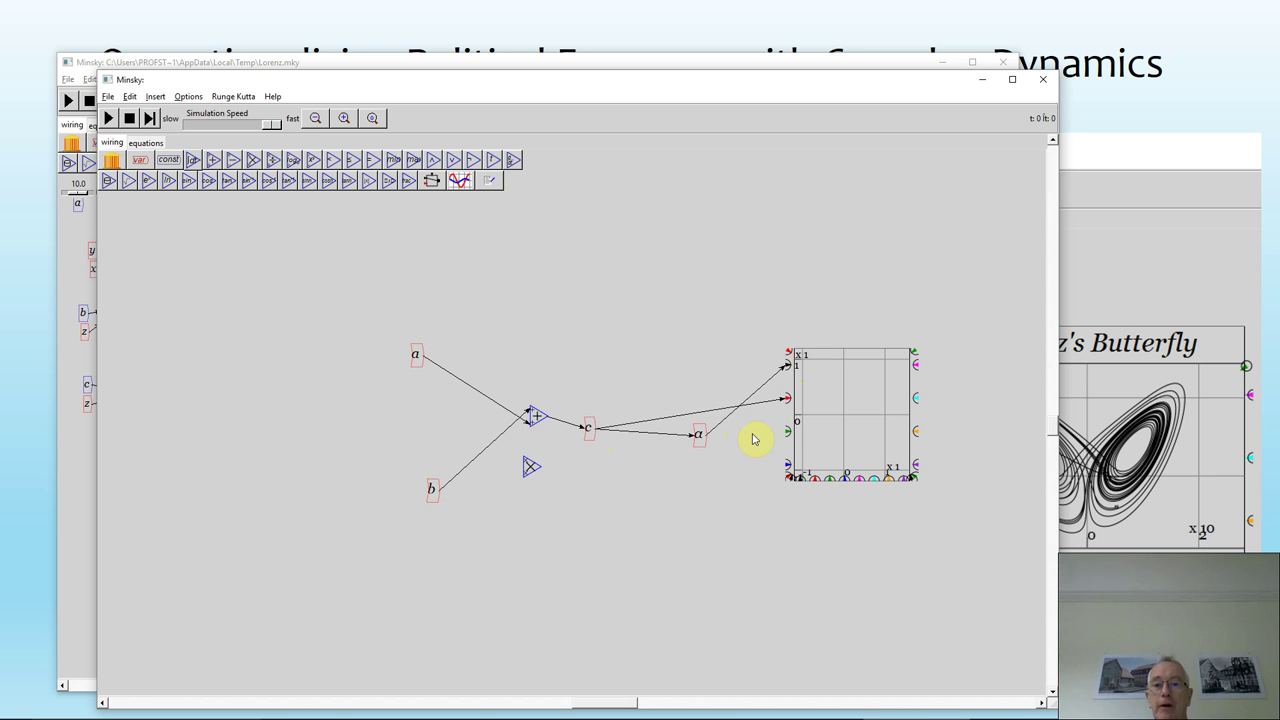
# Replace the wire from c to the second a with a multiplication operator fed by c and b and output to a.
pyautogui.click(645, 437)
pyautogui.press('Delete')
pyautogui.moveTo(531, 470); pyautogui.dragTo(632, 441)
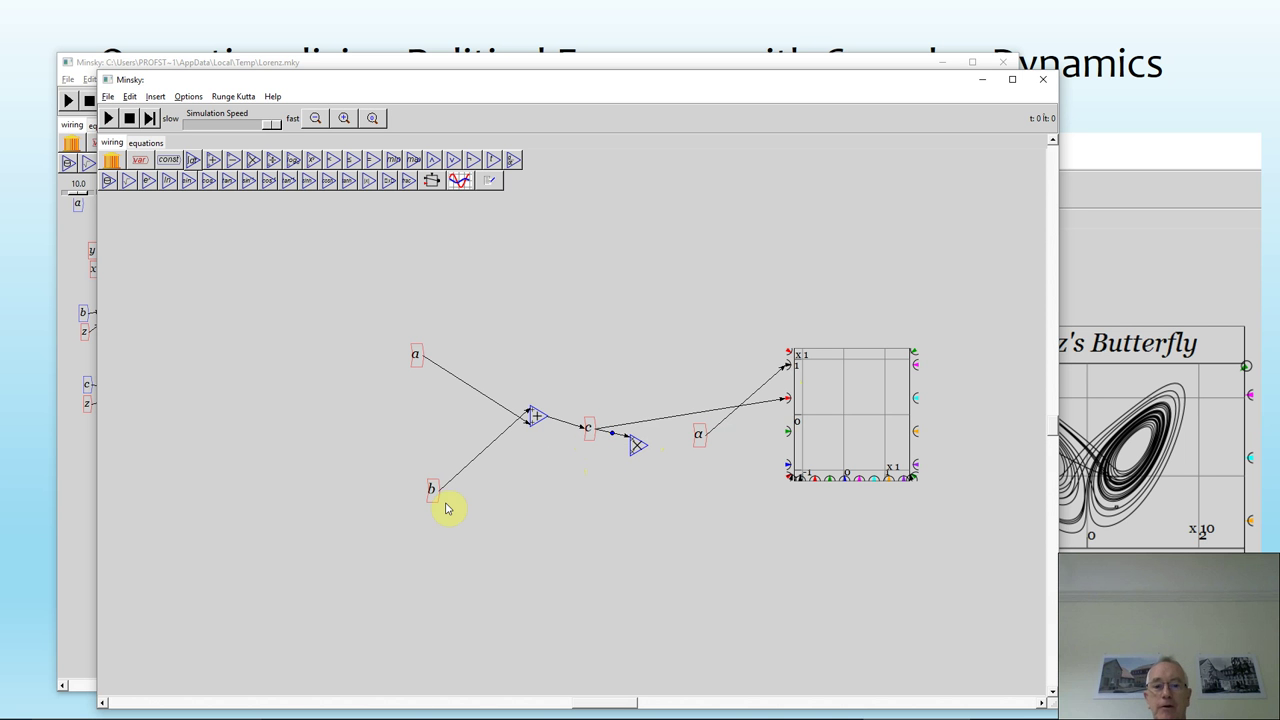
pyautogui.moveTo(443, 487); pyautogui.dragTo(694, 443)
pyautogui.moveTo(517, 478); pyautogui.dragTo(680, 443)
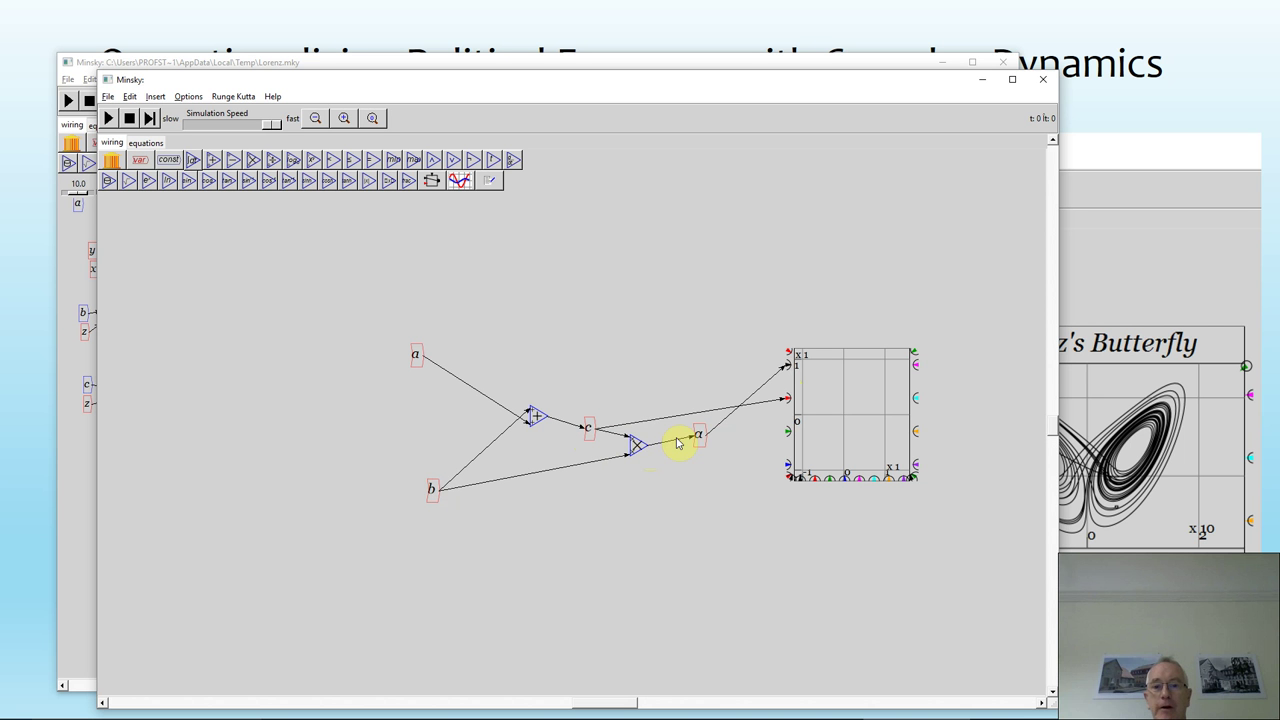
# Reset the simulation, run it briefly and pause it.
pyautogui.click(128, 119)
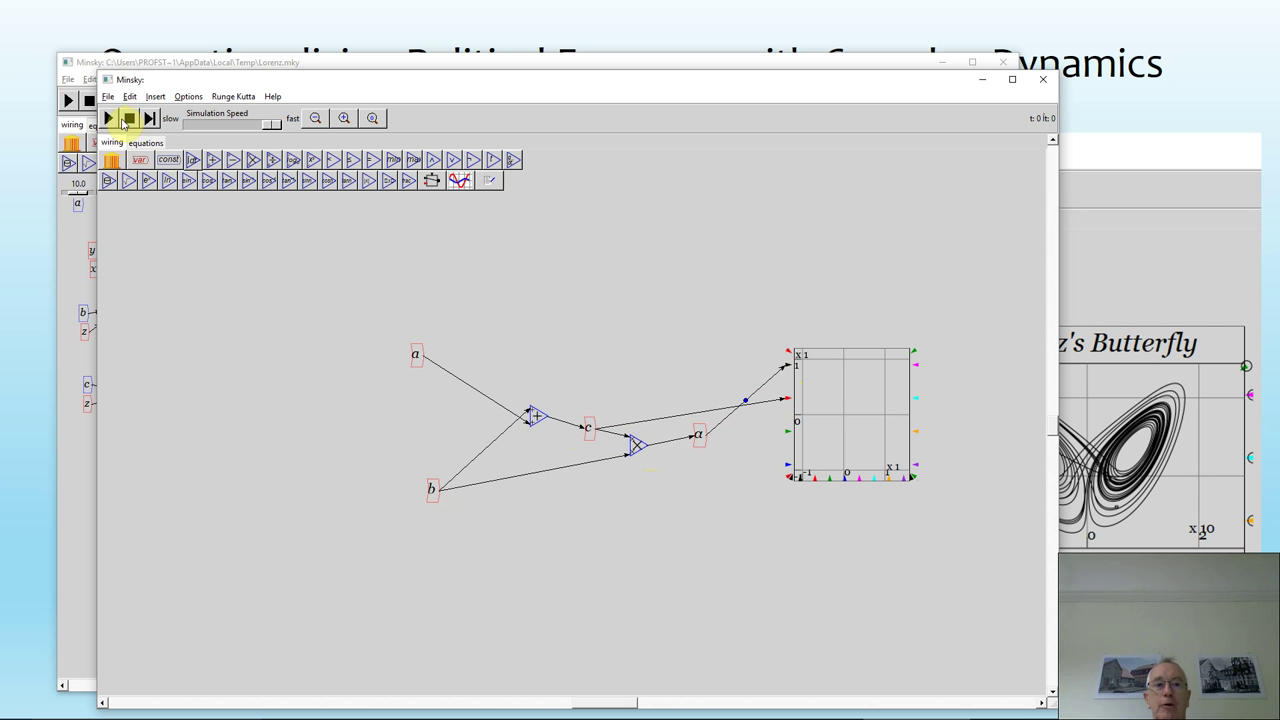
pyautogui.click(107, 121)
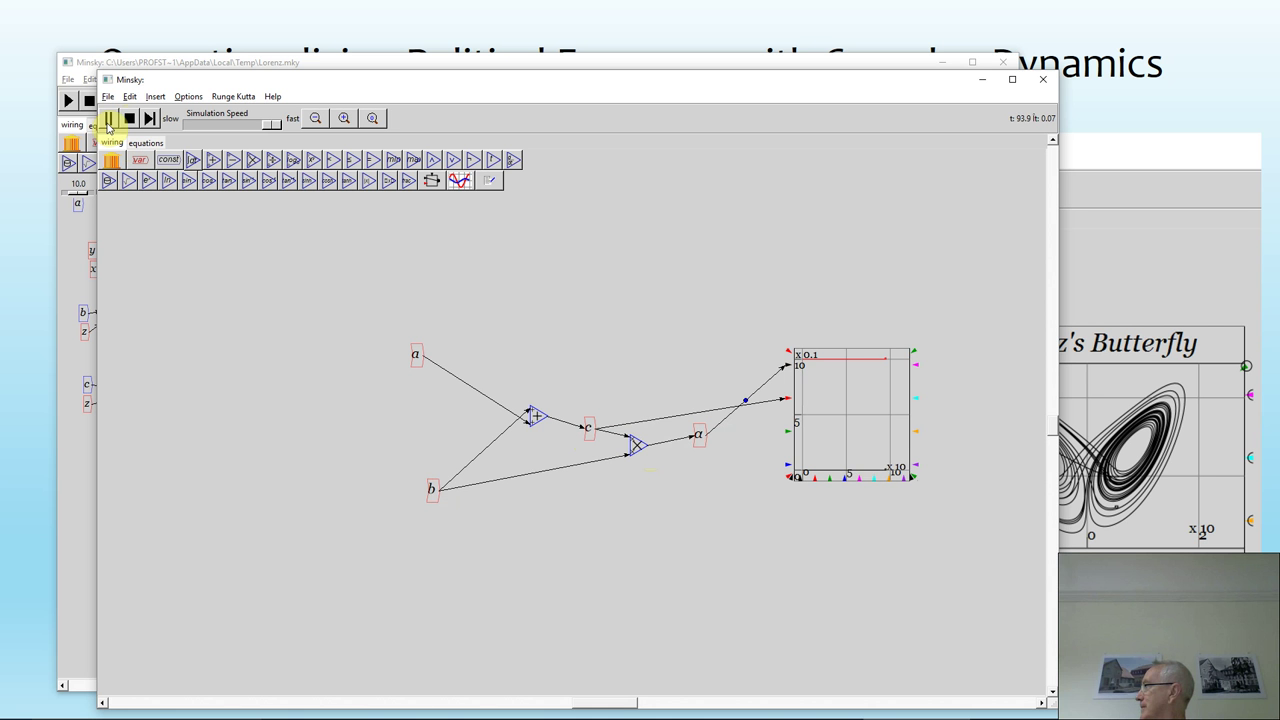
pyautogui.click(106, 120)
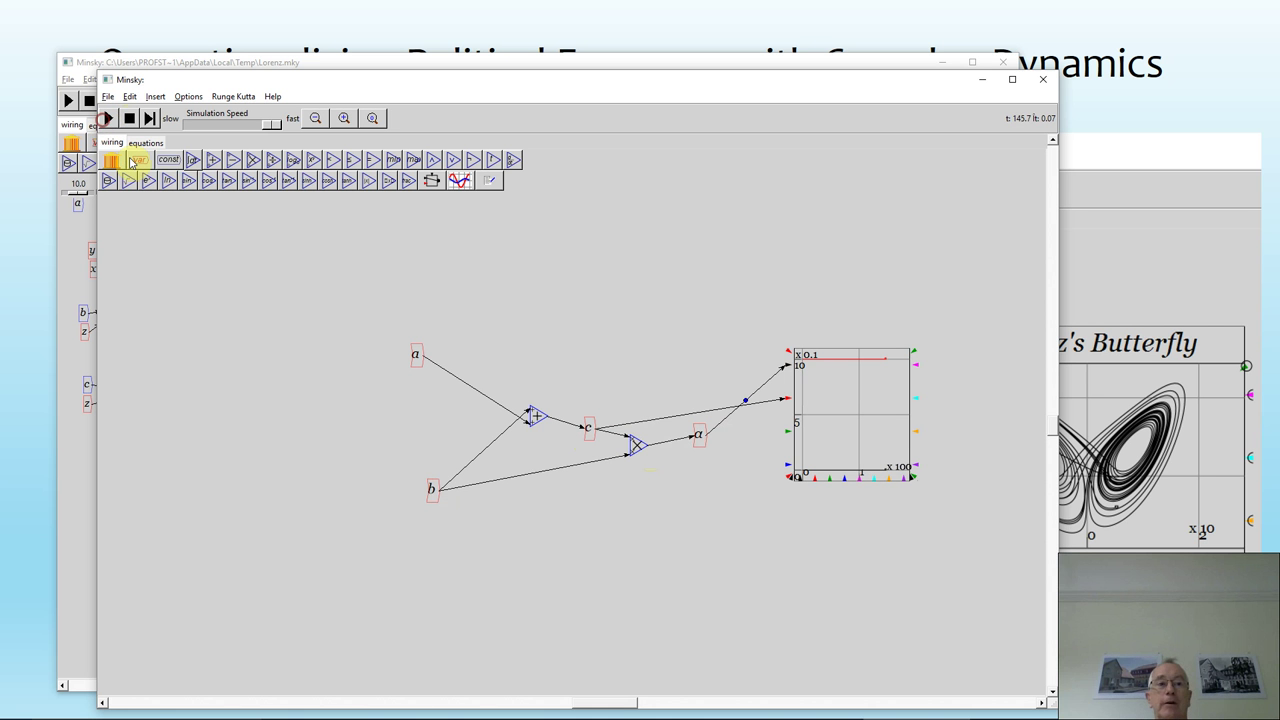
# Check the values of the second variable a and of variable b in the diagram.
pyautogui.rightClick(697, 441)
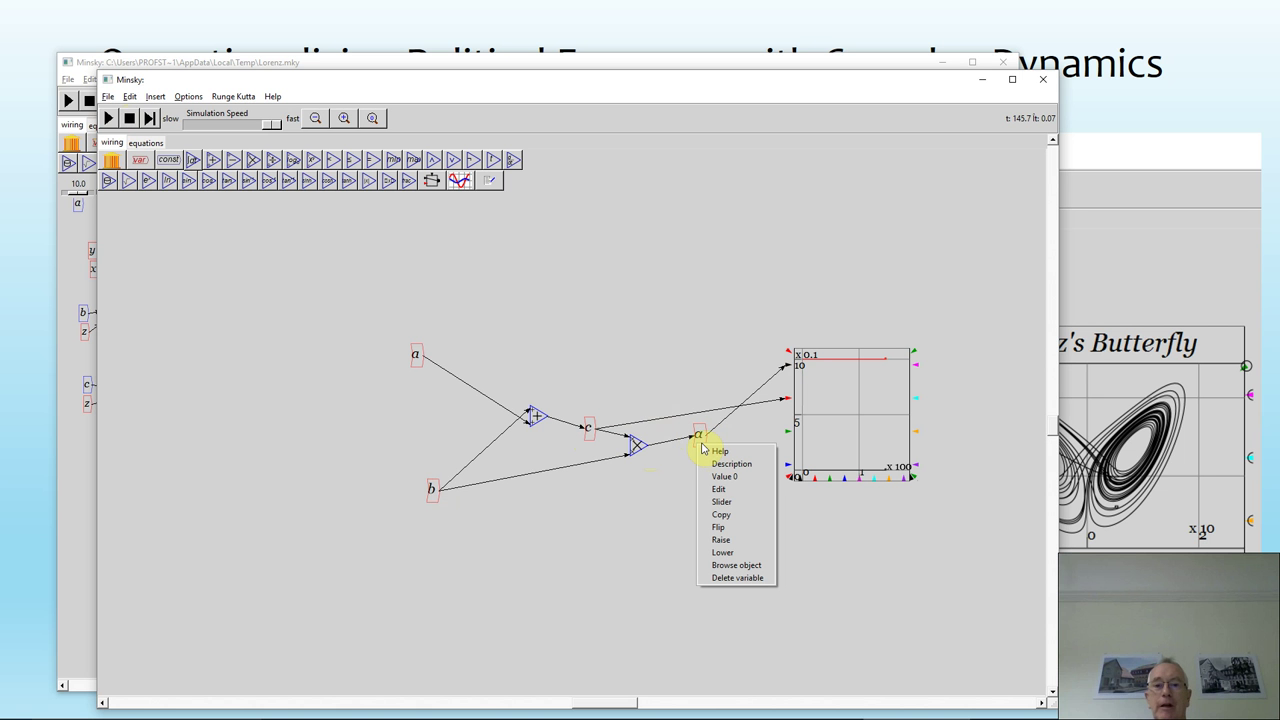
pyautogui.rightClick(433, 494)
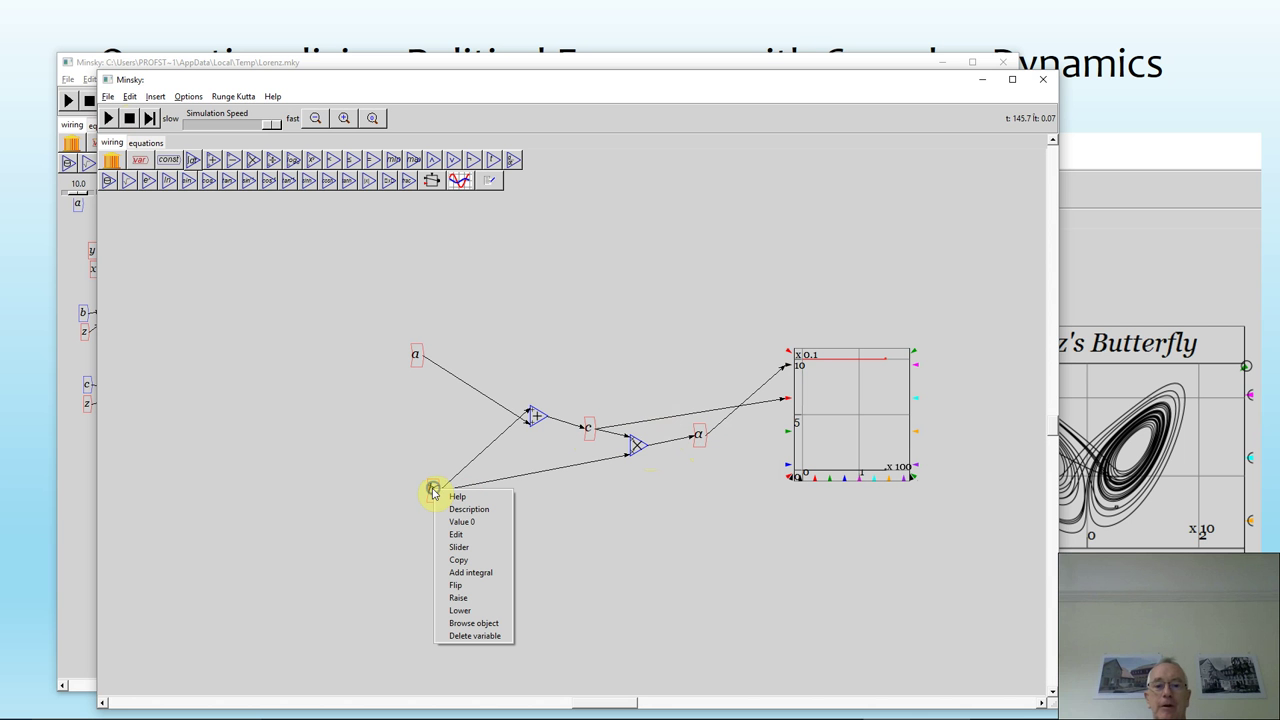
pyautogui.click(565, 382)
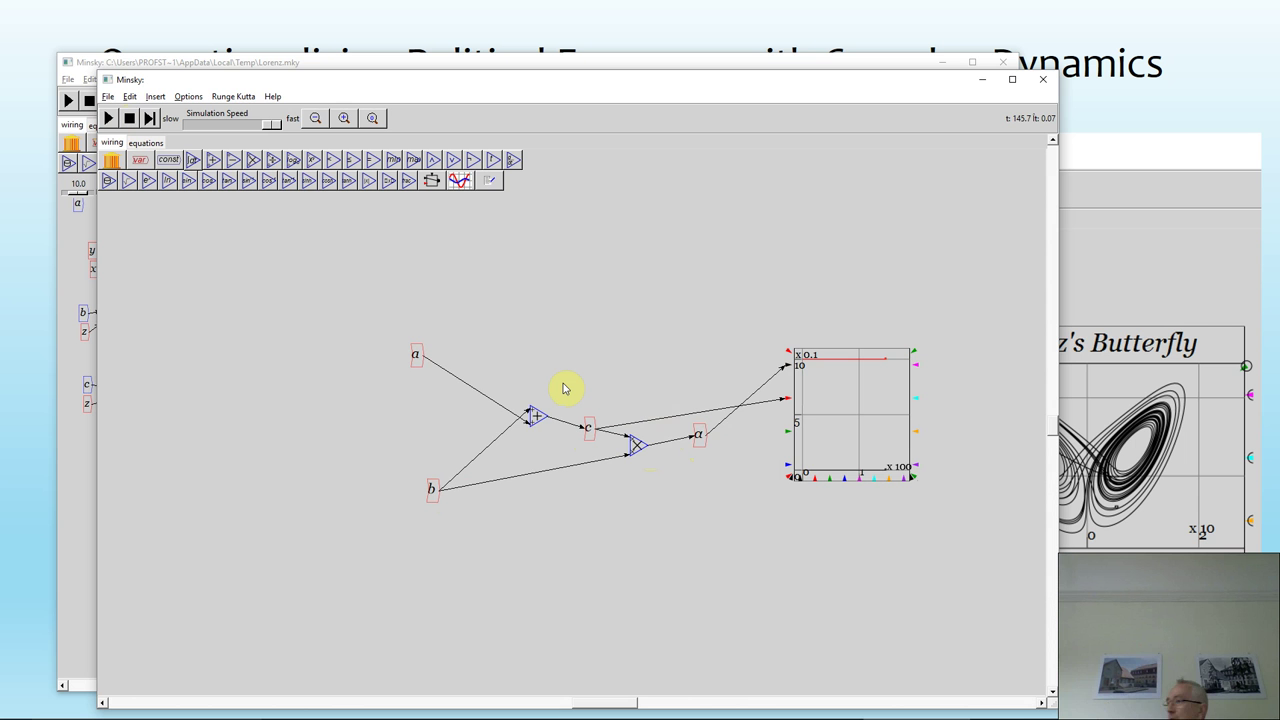
# Switch back to the PowerPoint slide show with the Lorenz model.
pyautogui.hotkey('alt', 'Tab')
pyautogui.press('Tab')
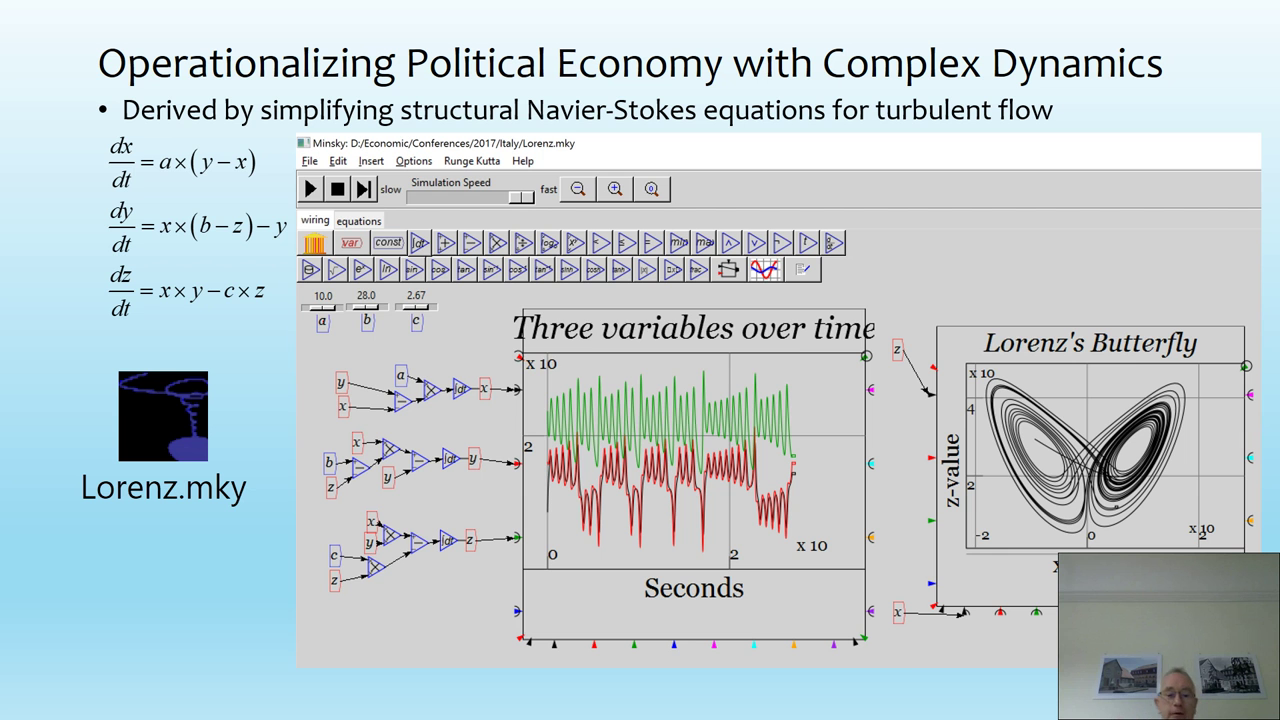
# Switch from the slide show to the Minsky window containing the Lorenz.mky model.
pyautogui.hotkey('alt', 'Tab')
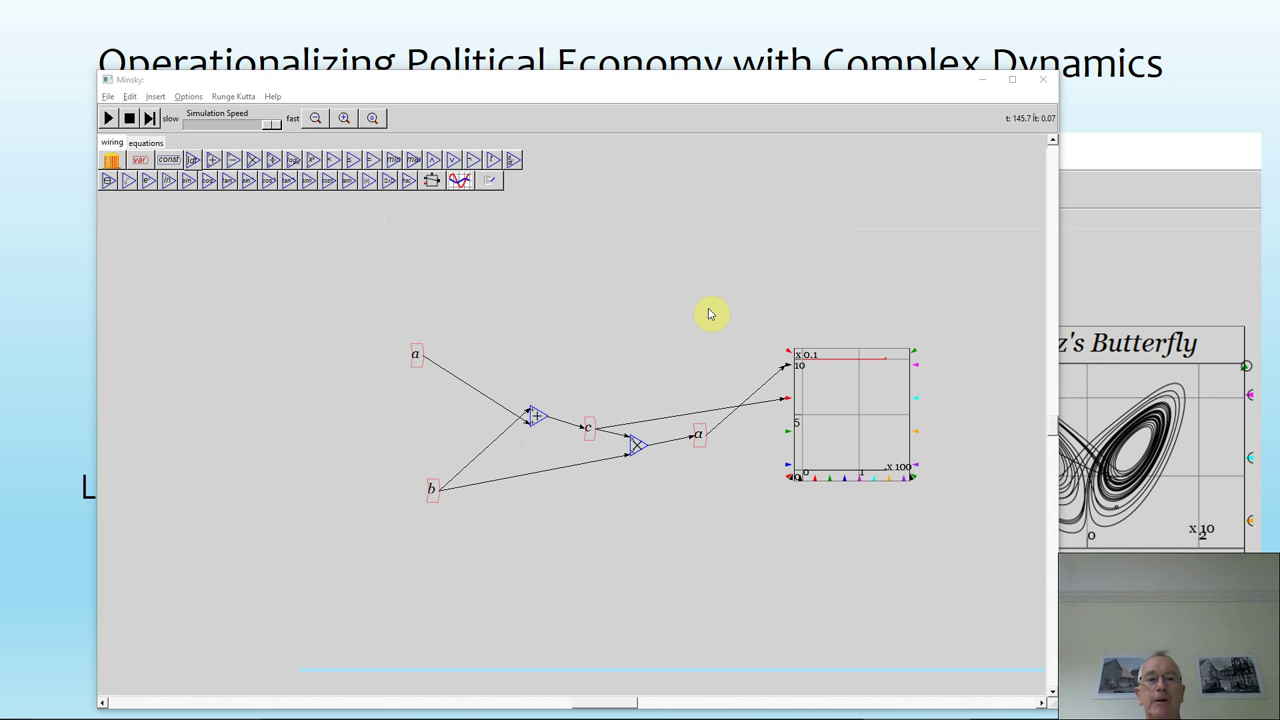
pyautogui.click(514, 91)
pyautogui.hotkey('alt', 'Tab')
pyautogui.press('Tab')
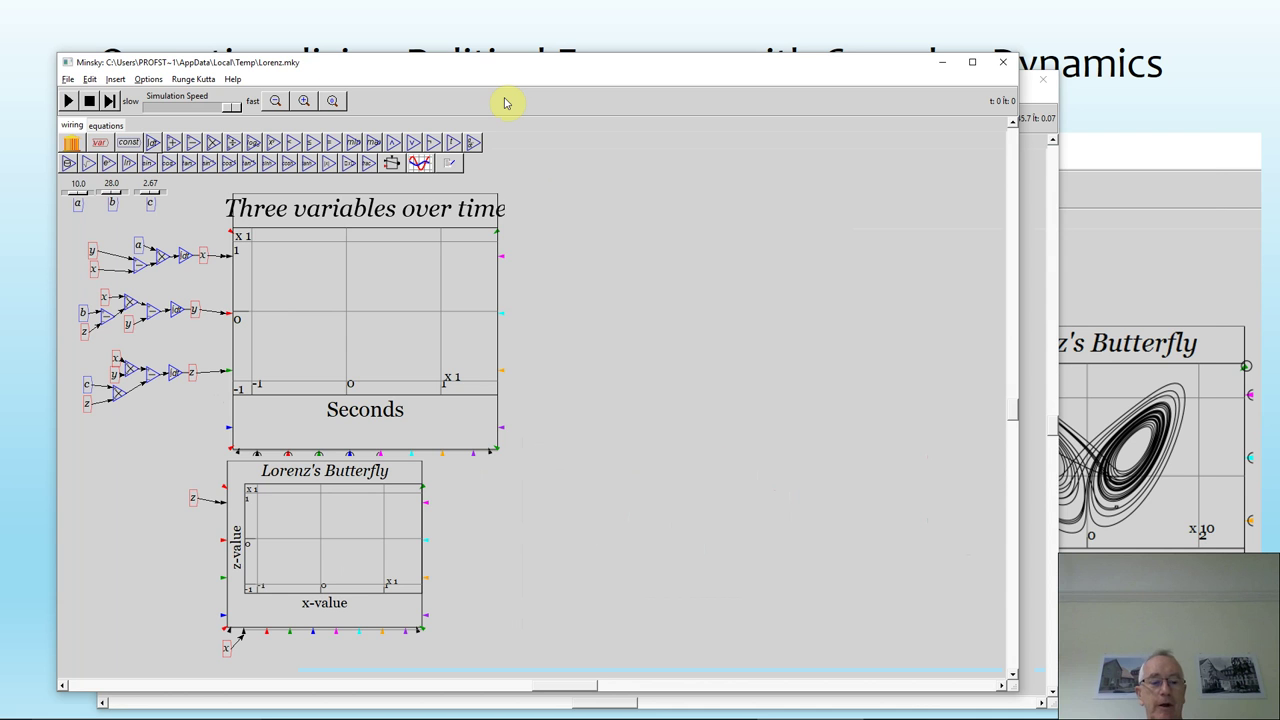
# Open the Minsky help and read the introduction pages "New to system dynamics?" and "Experienced in system dynamics?".
pyautogui.click(505, 103)
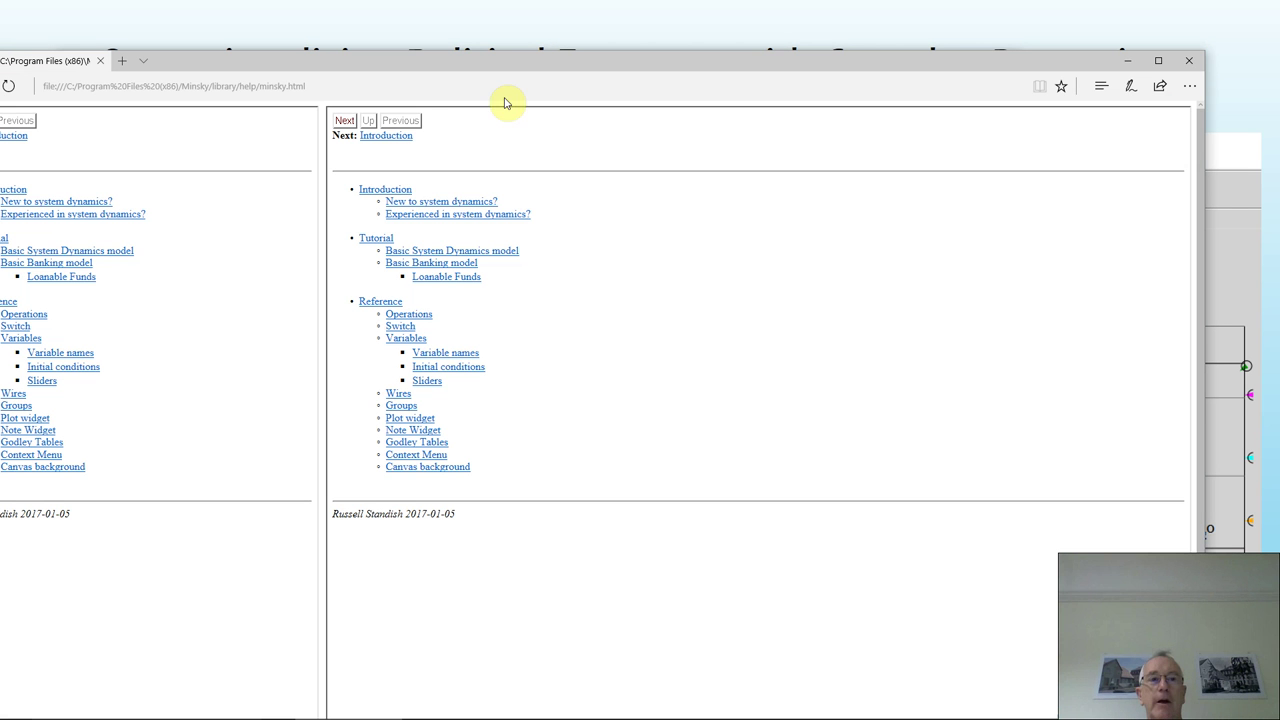
pyautogui.moveTo(553, 74); pyautogui.dragTo(770, 39)
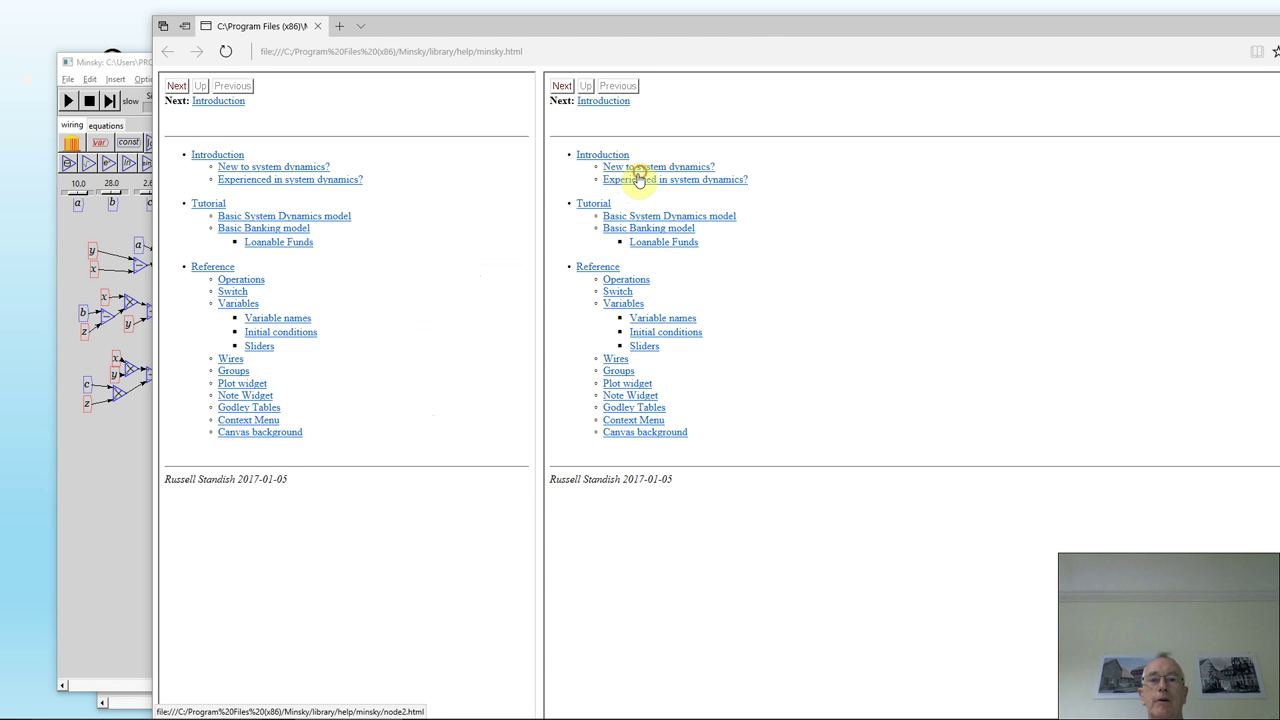
pyautogui.click(638, 170)
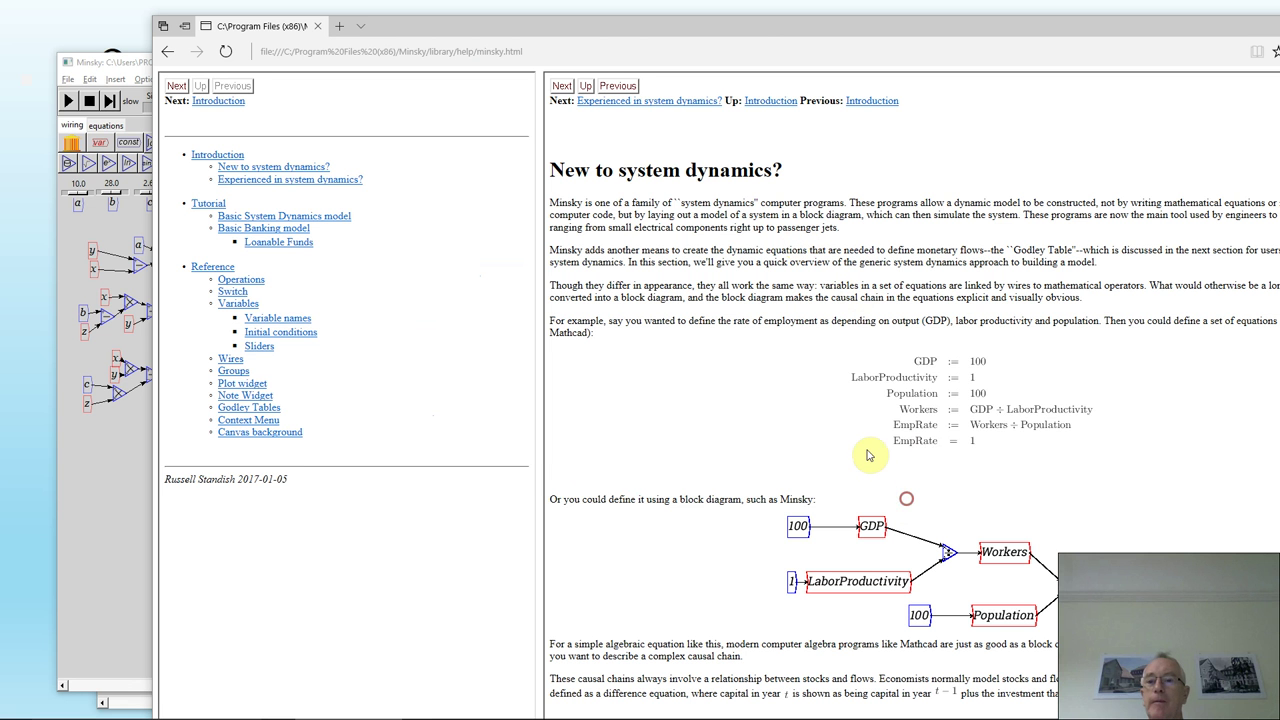
pyautogui.moveTo(871, 455); pyautogui.dragTo(838, 446)
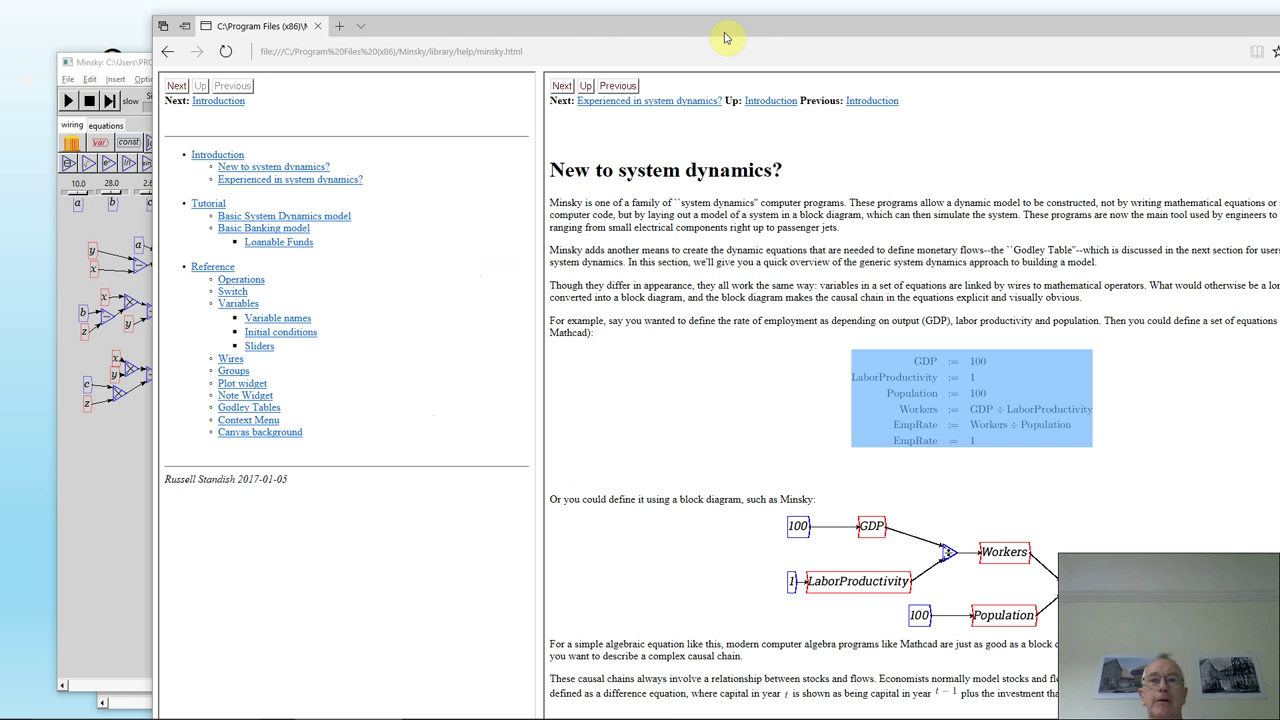
pyautogui.moveTo(674, 28); pyautogui.dragTo(555, 35)
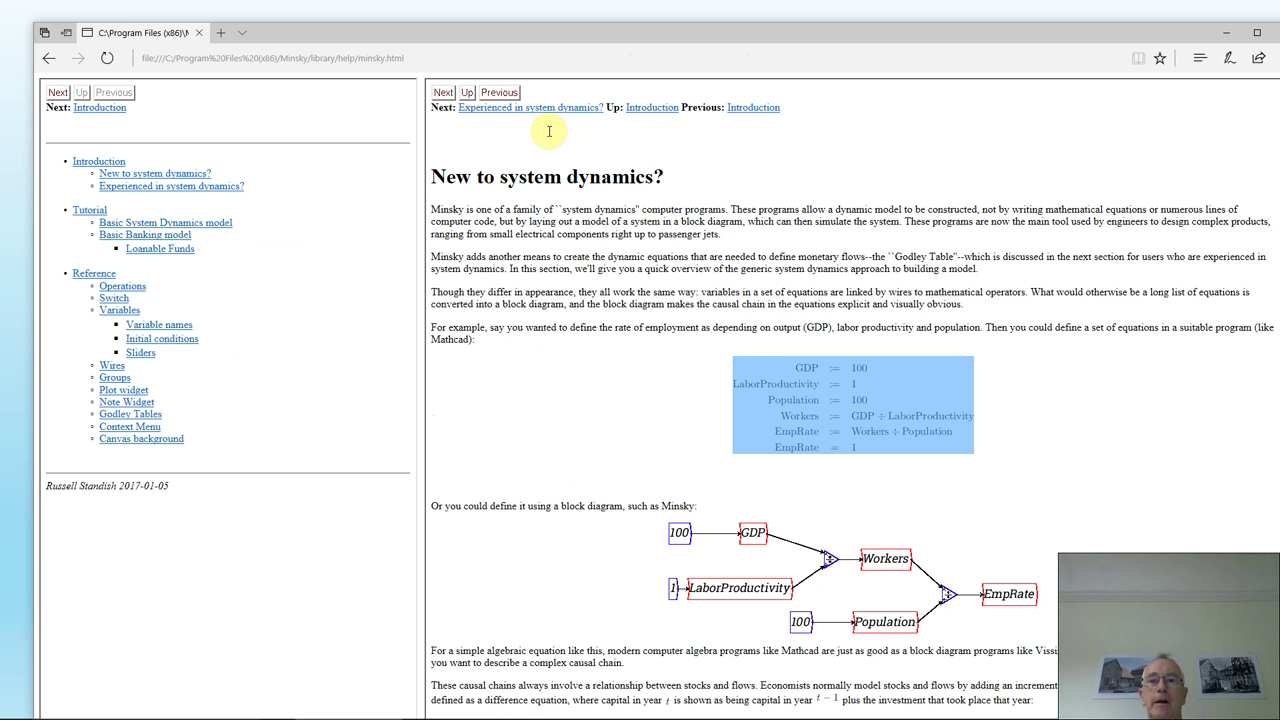
pyautogui.click(230, 187)
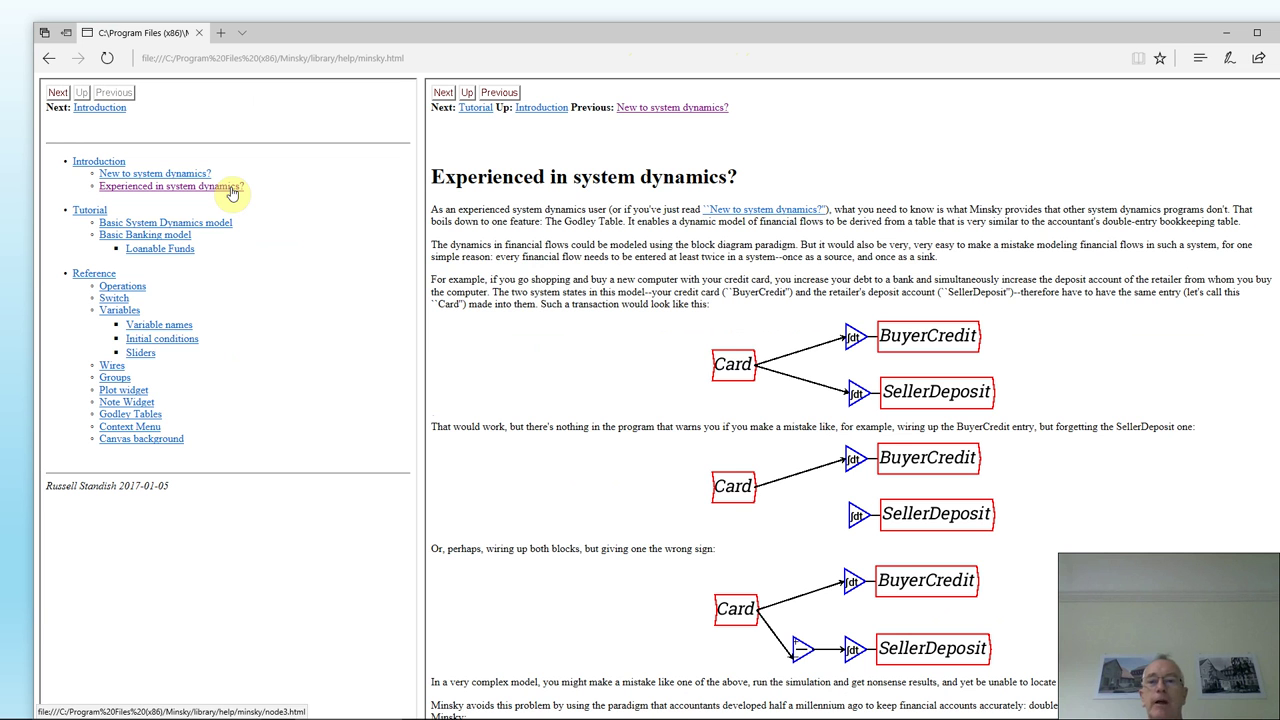
# Browse the help's reference pages on Operations, Switch, Variable names, Initial conditions, Wires, Groups and Godley Tables, and close the help.
pyautogui.click(121, 287)
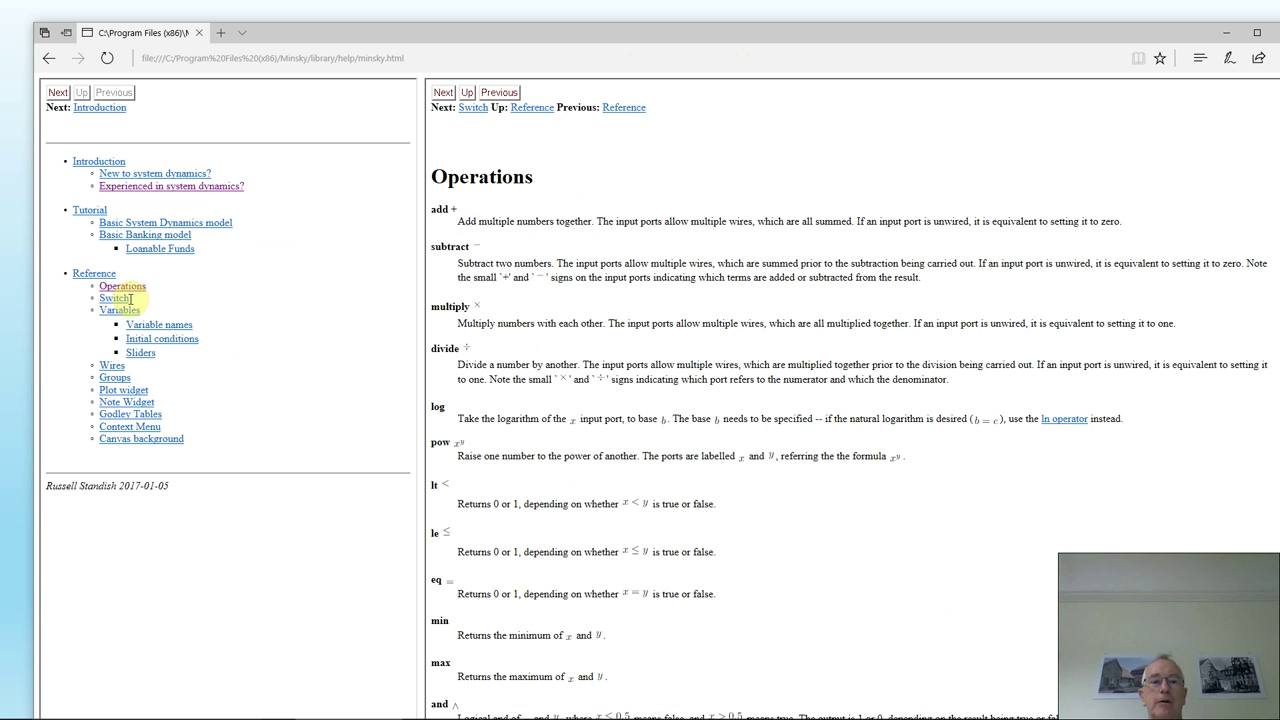
pyautogui.click(113, 300)
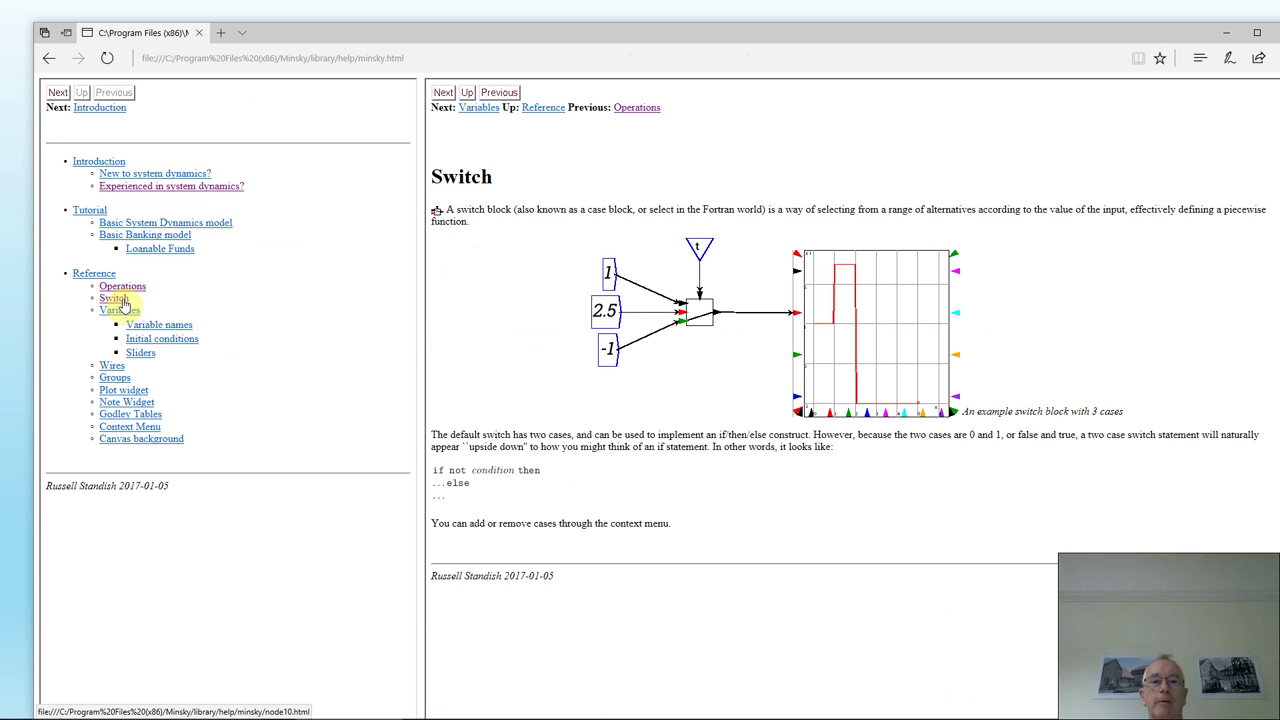
pyautogui.click(143, 325)
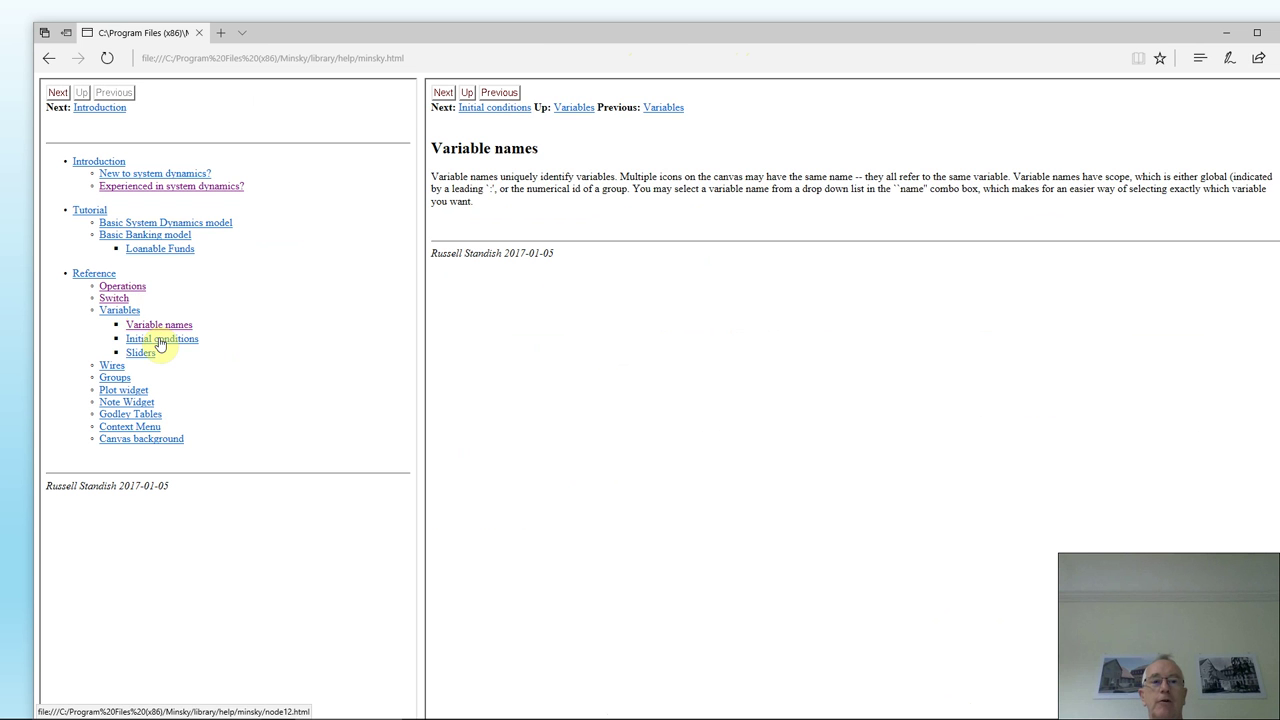
pyautogui.click(160, 344)
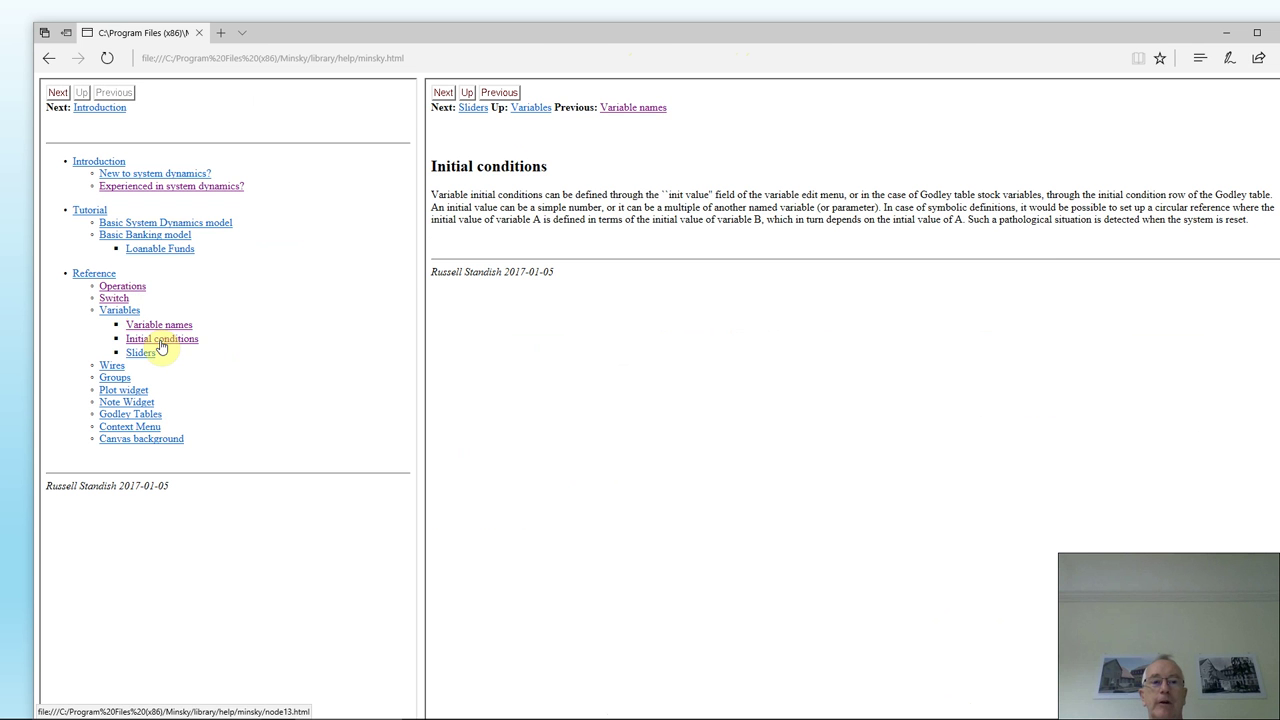
pyautogui.click(113, 366)
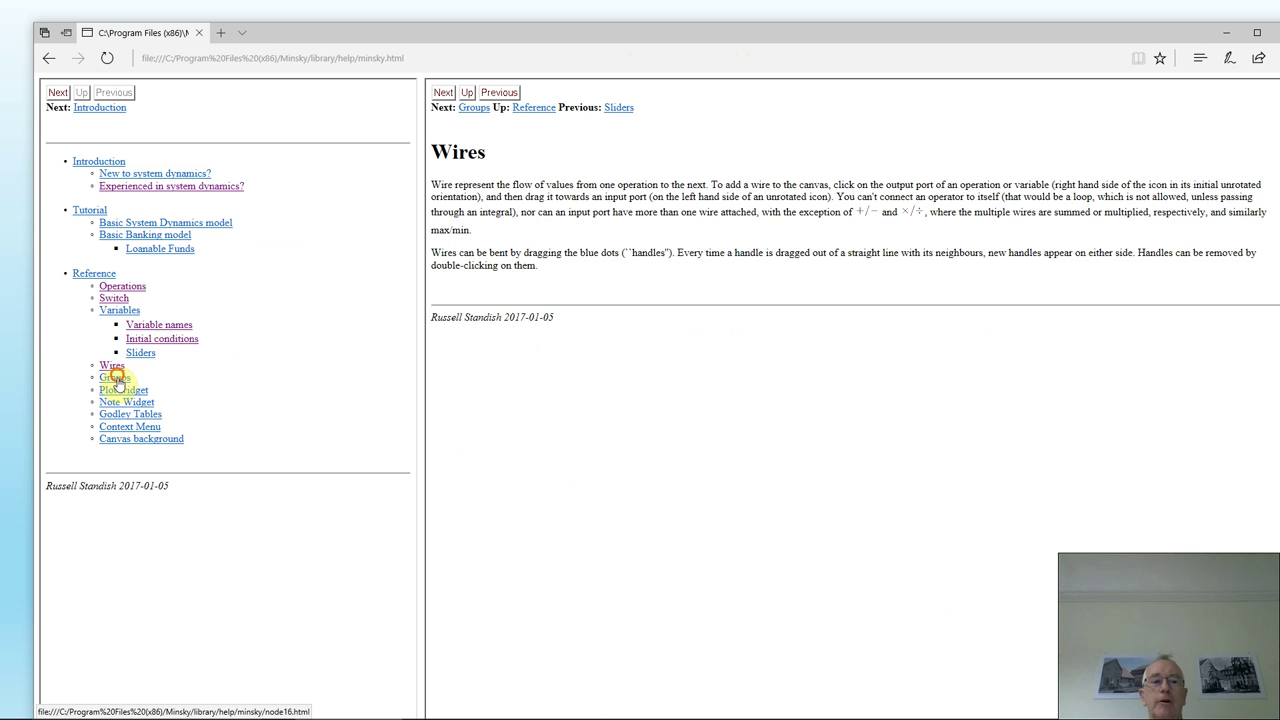
pyautogui.click(114, 378)
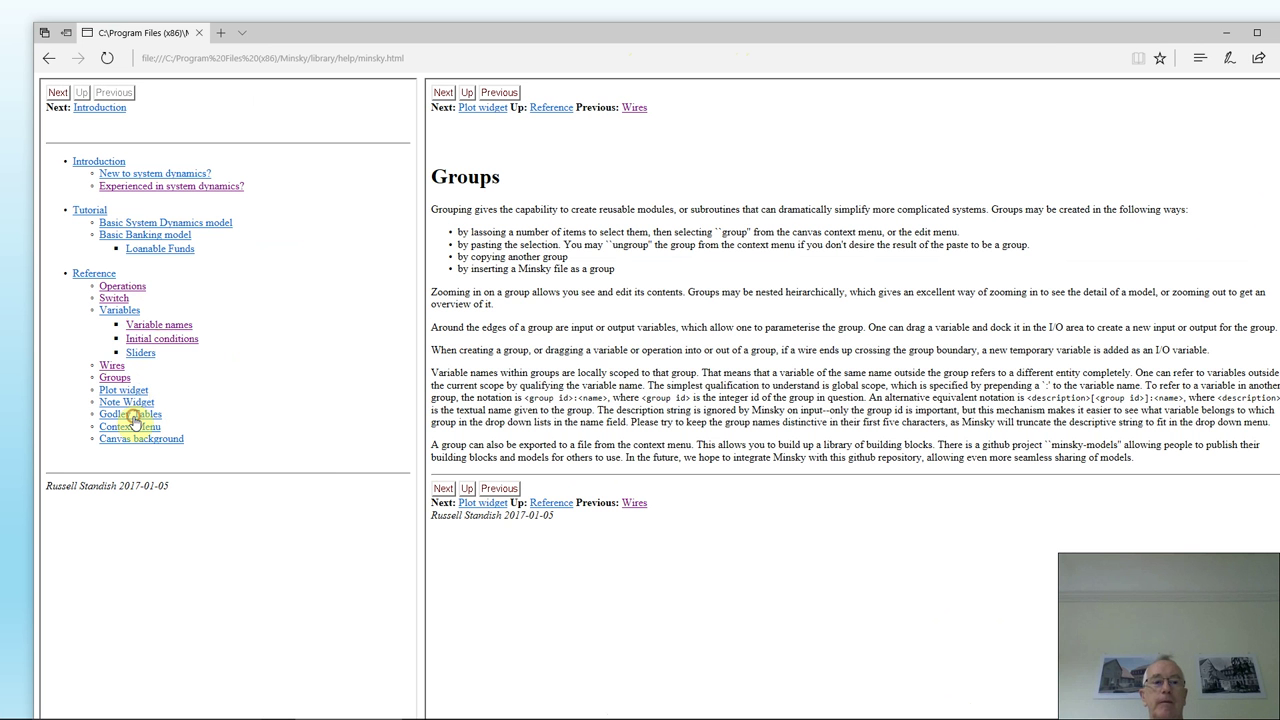
pyautogui.click(131, 414)
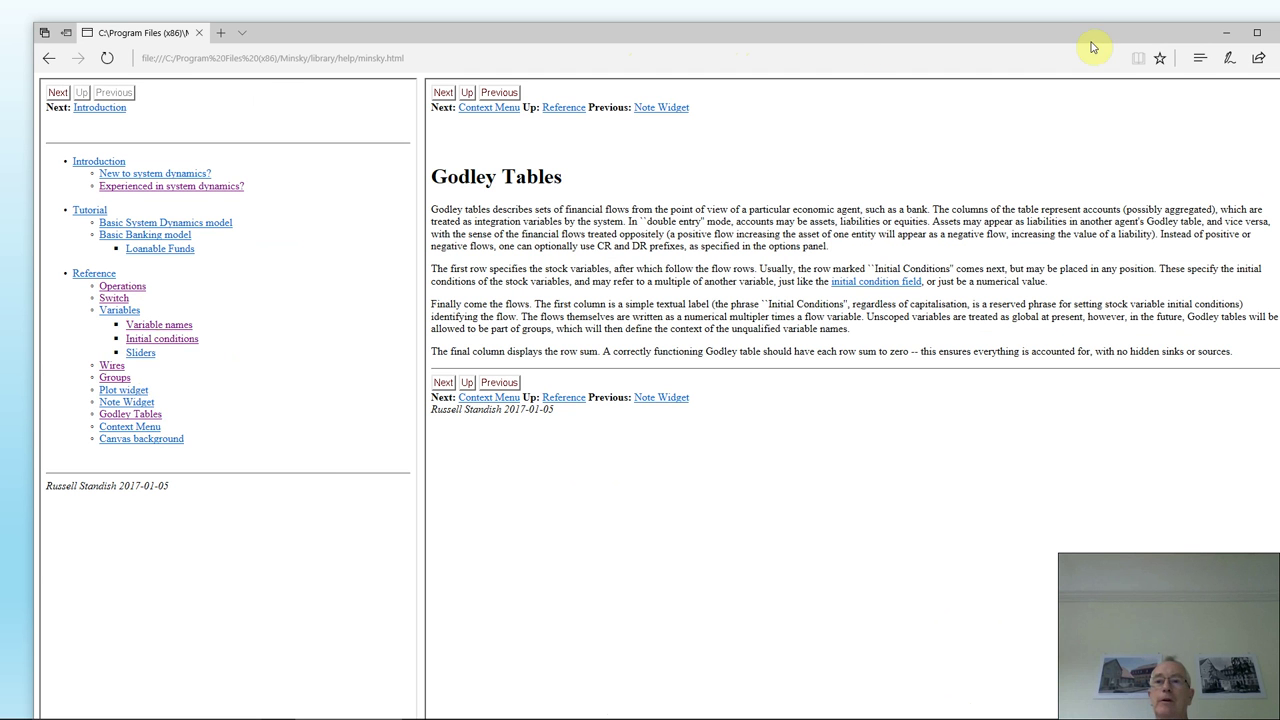
pyautogui.moveTo(1232, 6); pyautogui.dragTo(1232, 6)
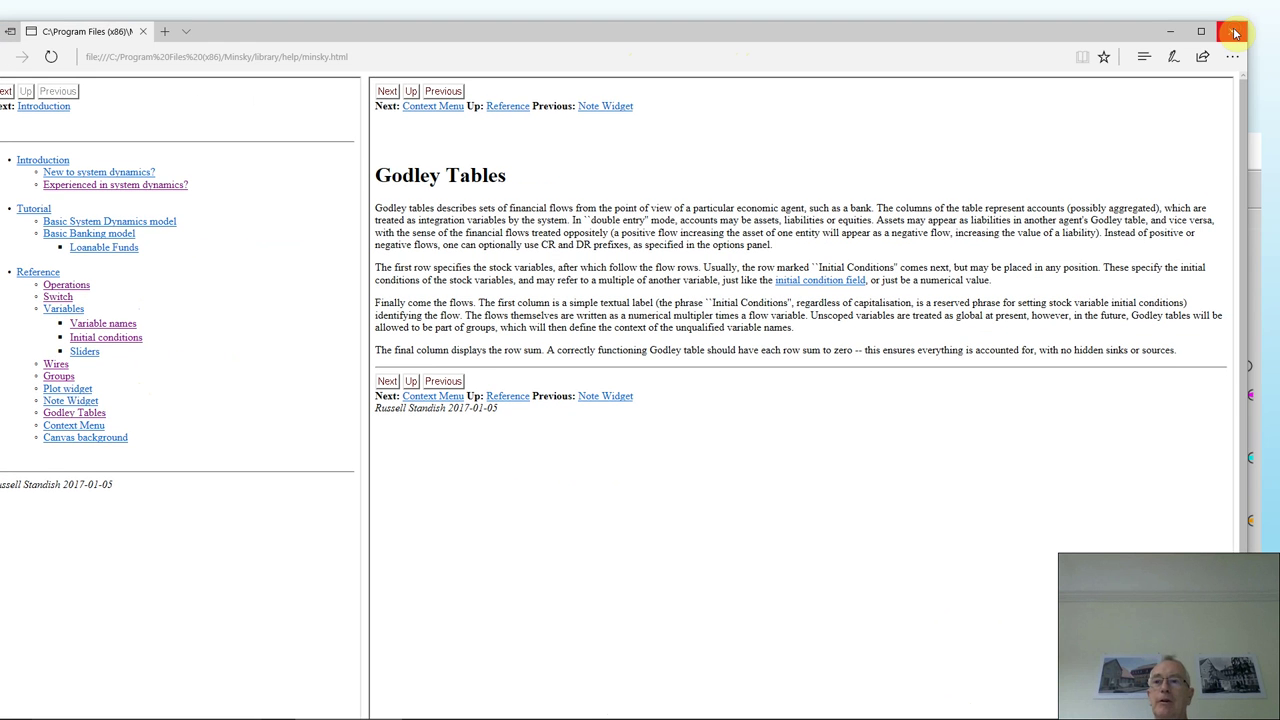
pyautogui.click(1218, 6)
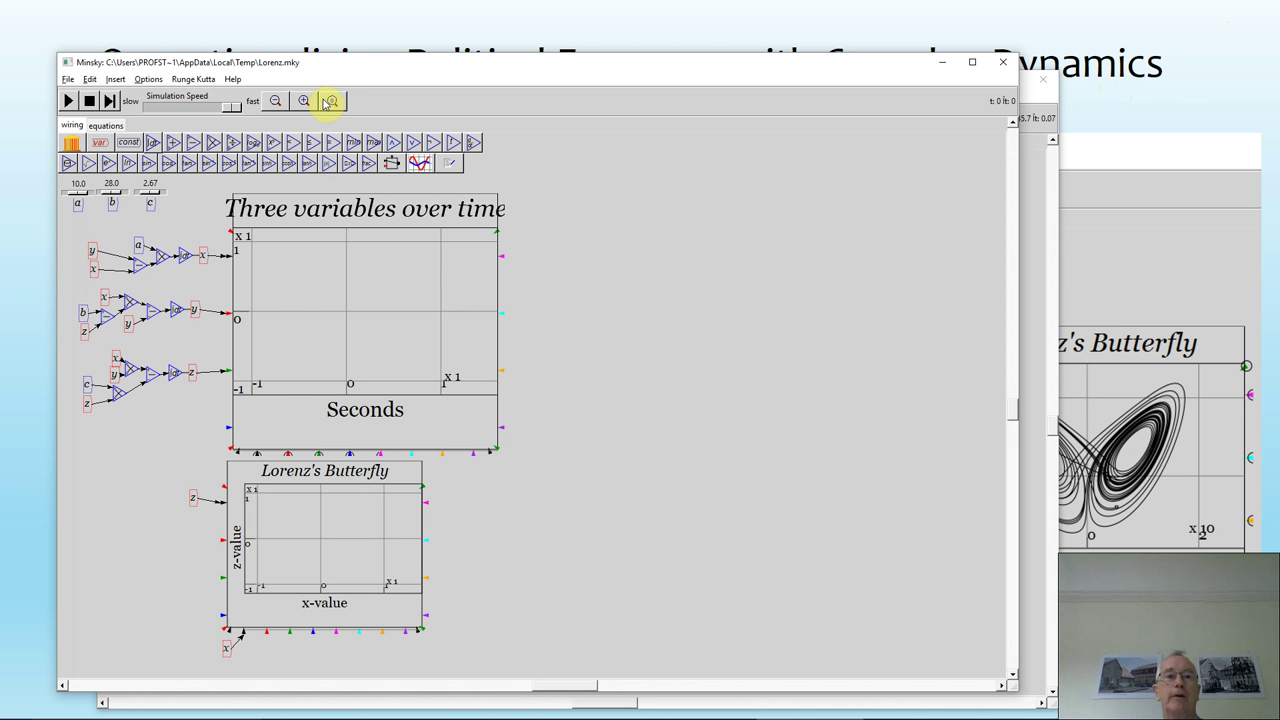
# Maximize the Lorenz model window and enlarge the diagram with the equations and both plots in view.
pyautogui.click(336, 70)
pyautogui.doubleClick(336, 70)
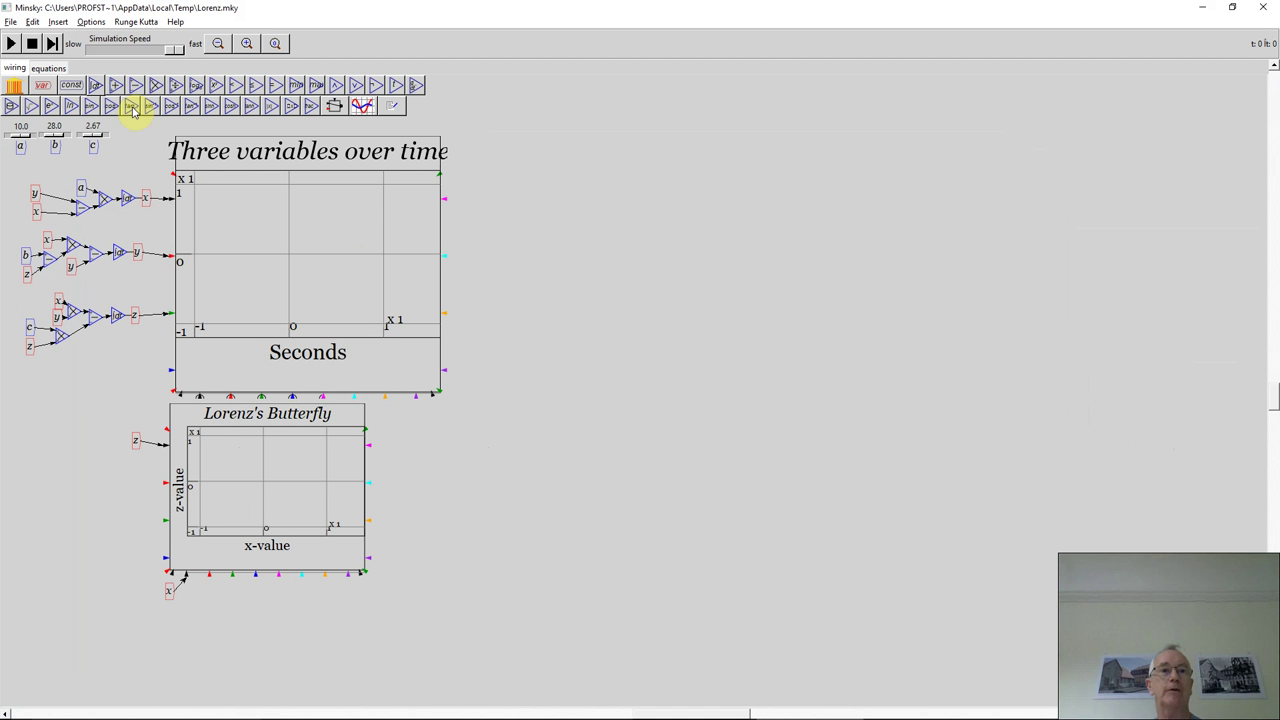
pyautogui.click(246, 44)
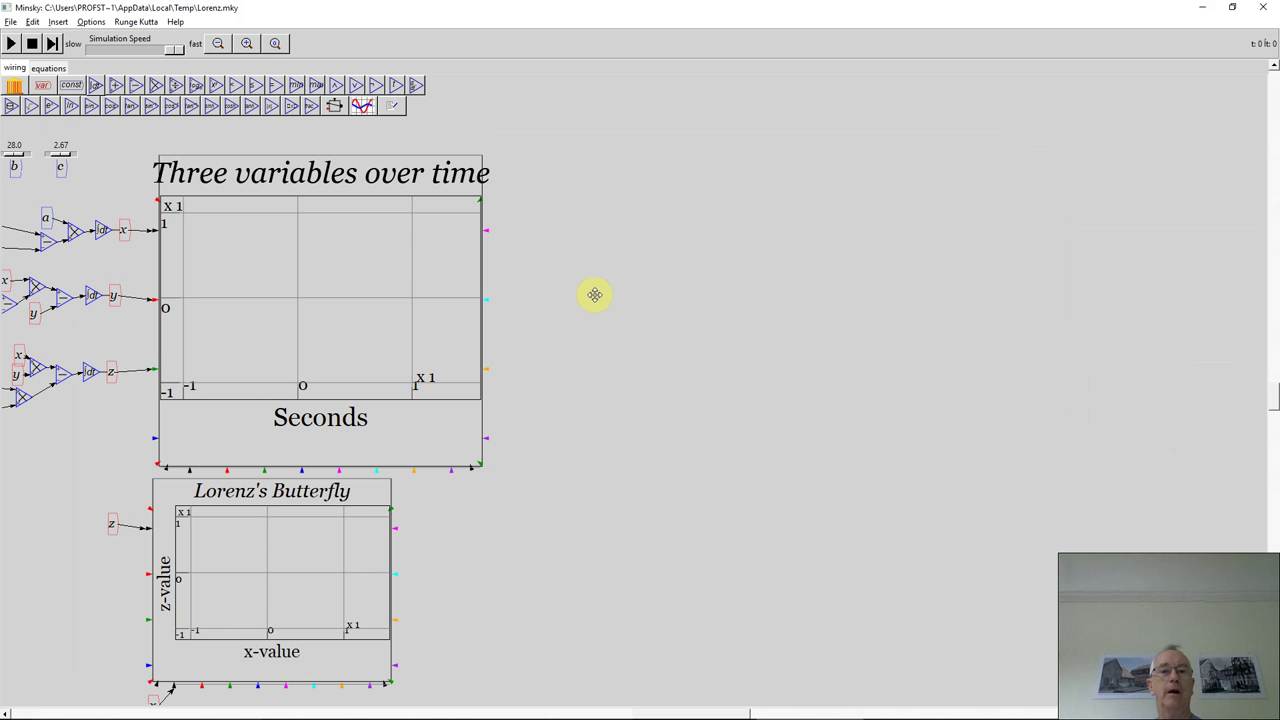
pyautogui.moveTo(594, 291); pyautogui.dragTo(880, 289)
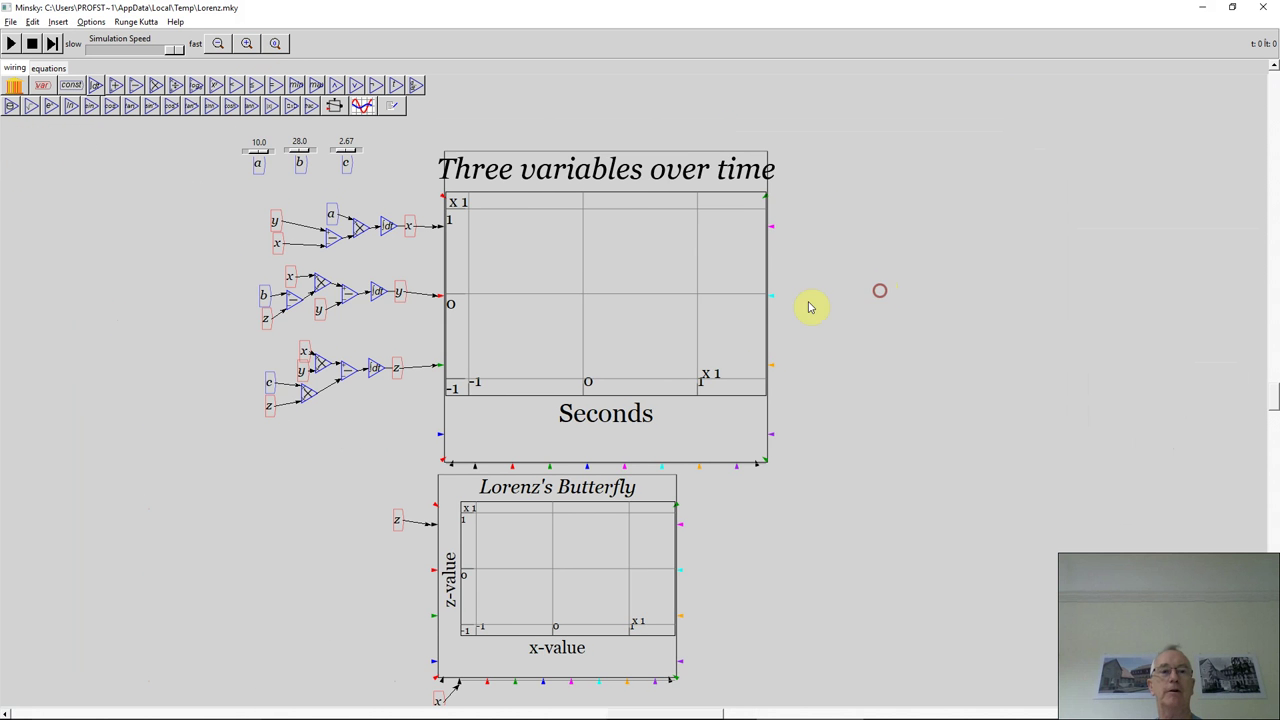
# Run the Lorenz simulation at a slightly reduced speed, raise the speed while it runs, and pause it.
pyautogui.click(121, 53)
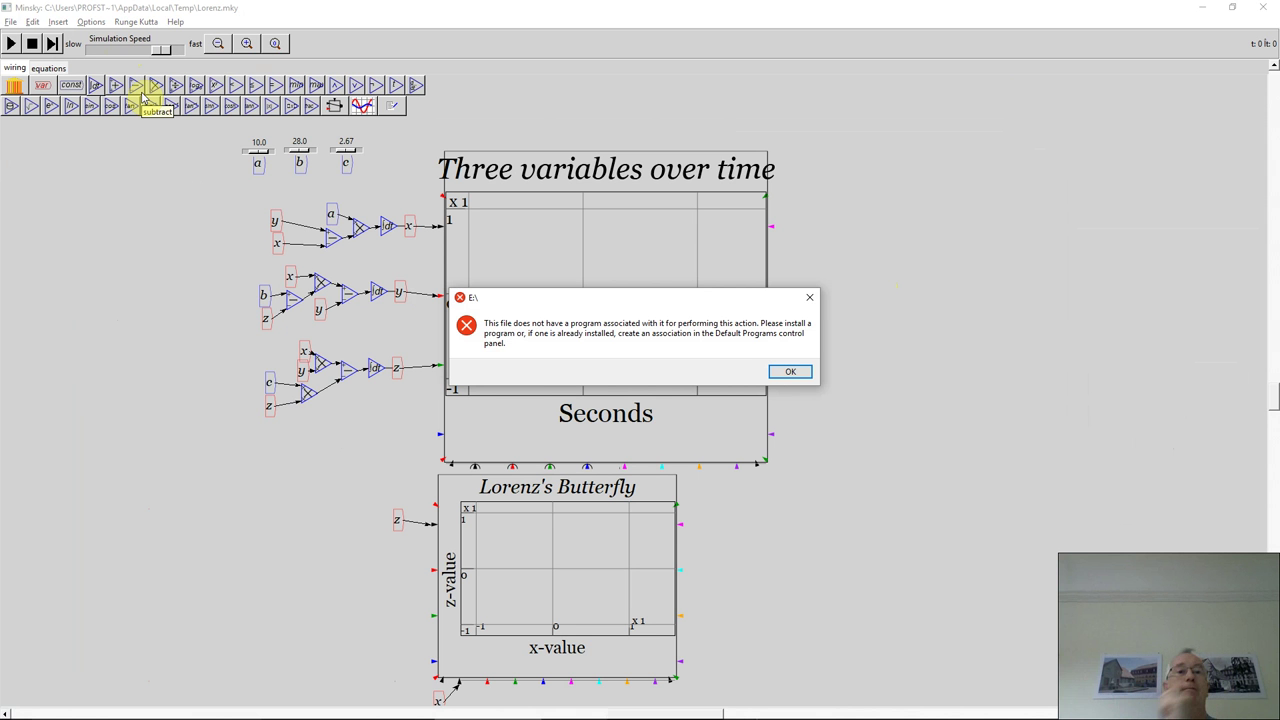
pyautogui.click(790, 373)
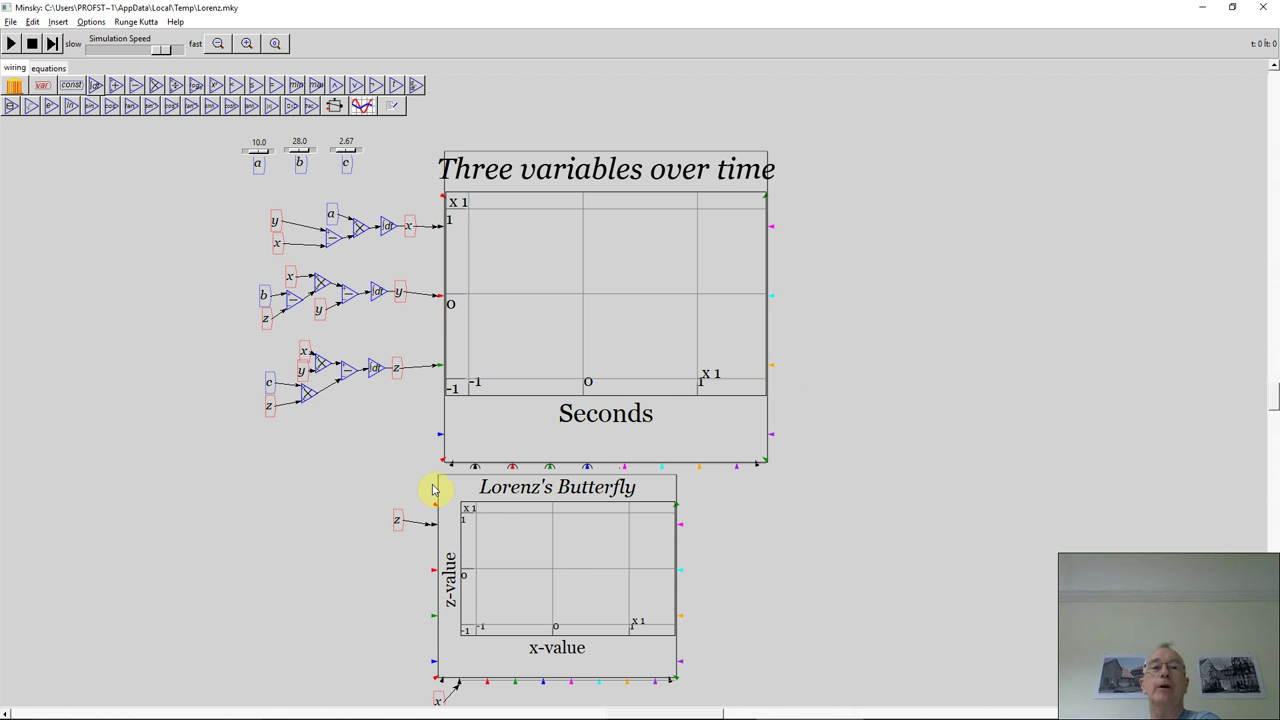
pyautogui.click(8, 46)
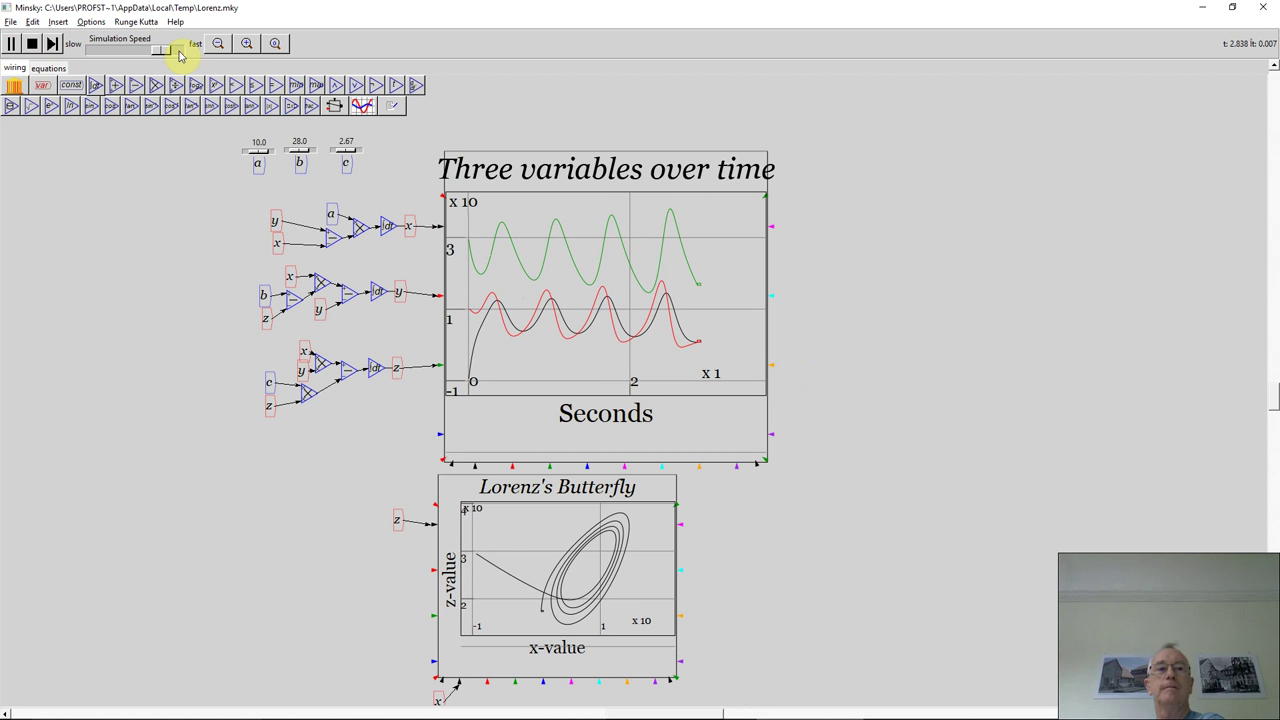
pyautogui.moveTo(179, 56); pyautogui.dragTo(184, 56)
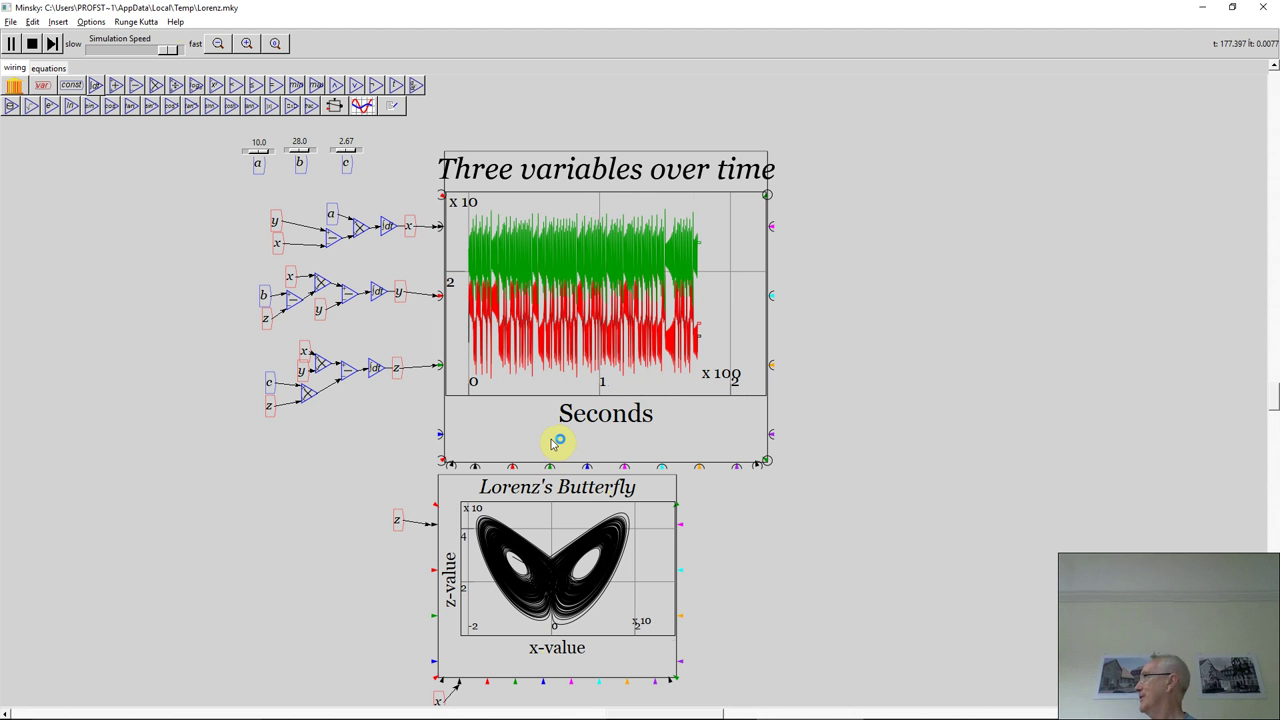
pyautogui.click(553, 443)
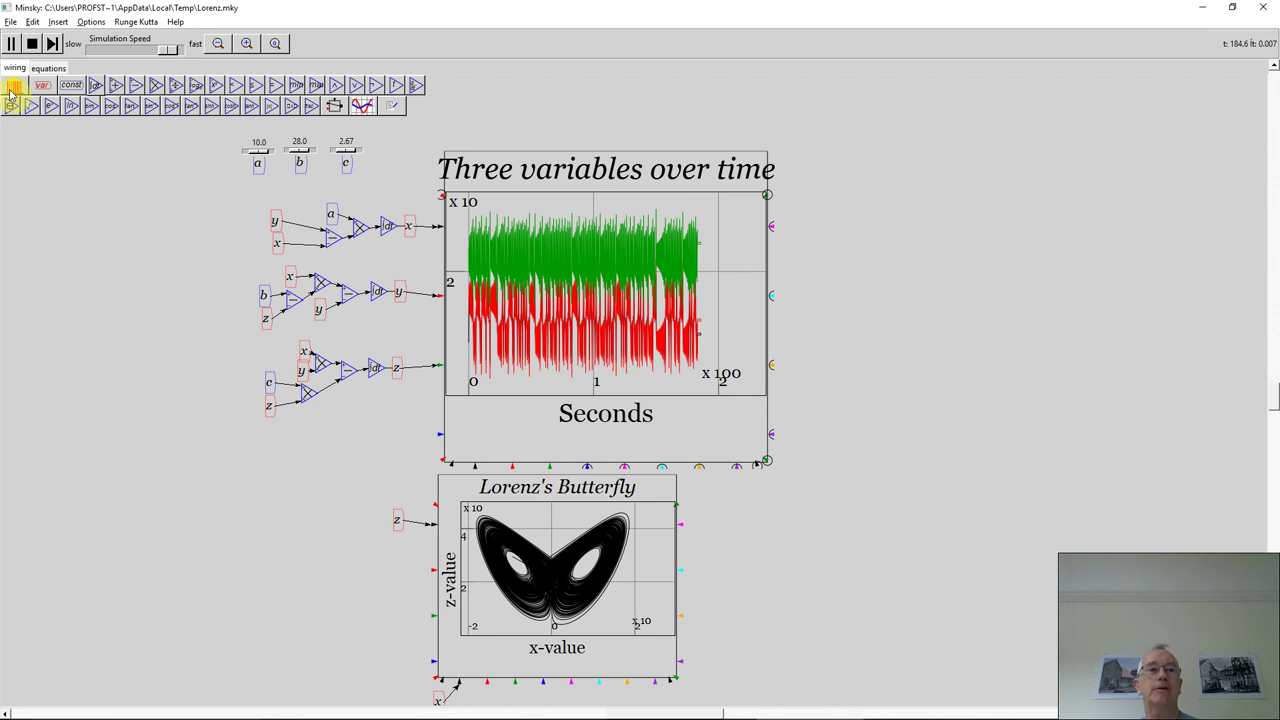
pyautogui.click(10, 44)
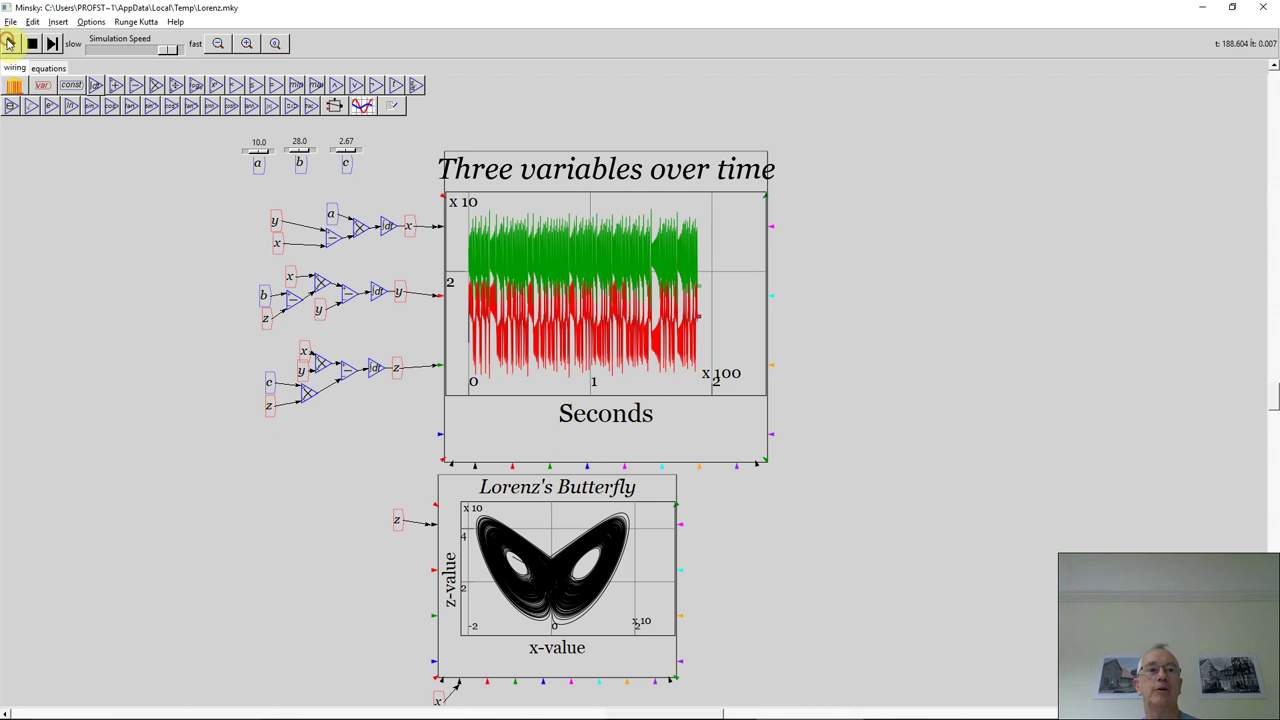
# Switch back to the PowerPoint slide show and advance to the next slide's first bullet.
pyautogui.hotkey('alt', 'Tab')
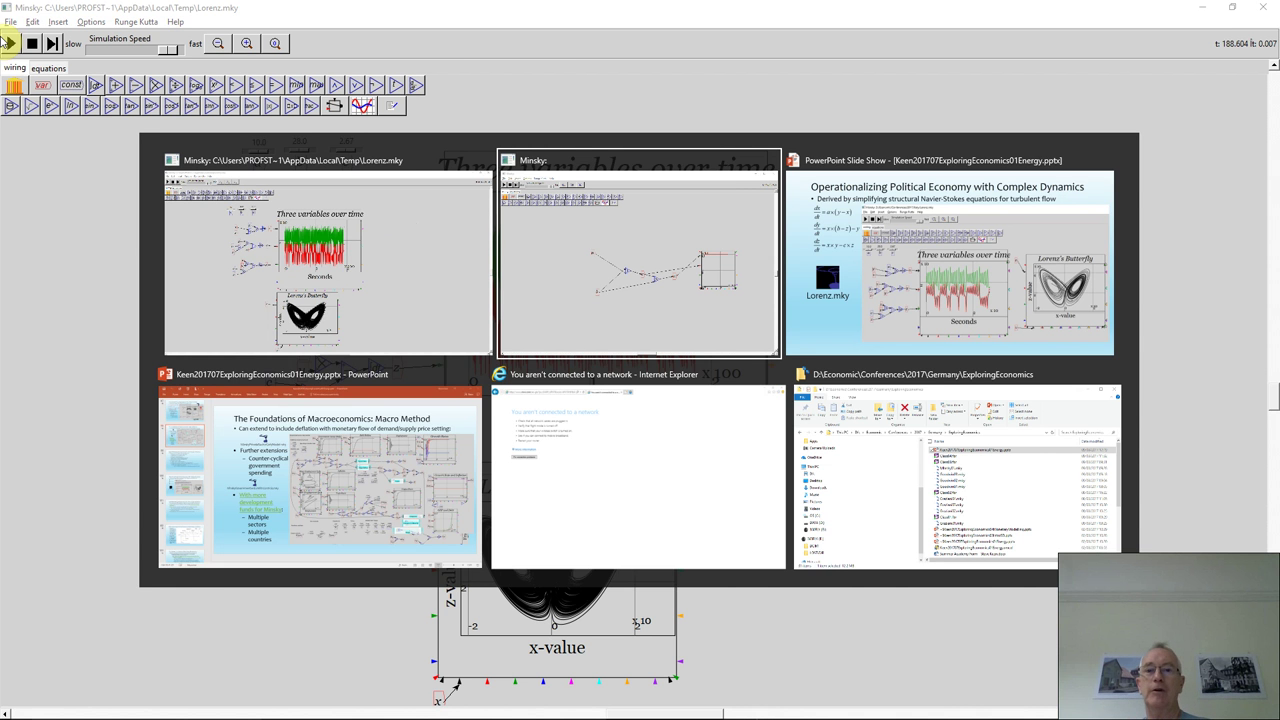
pyautogui.press('Tab')
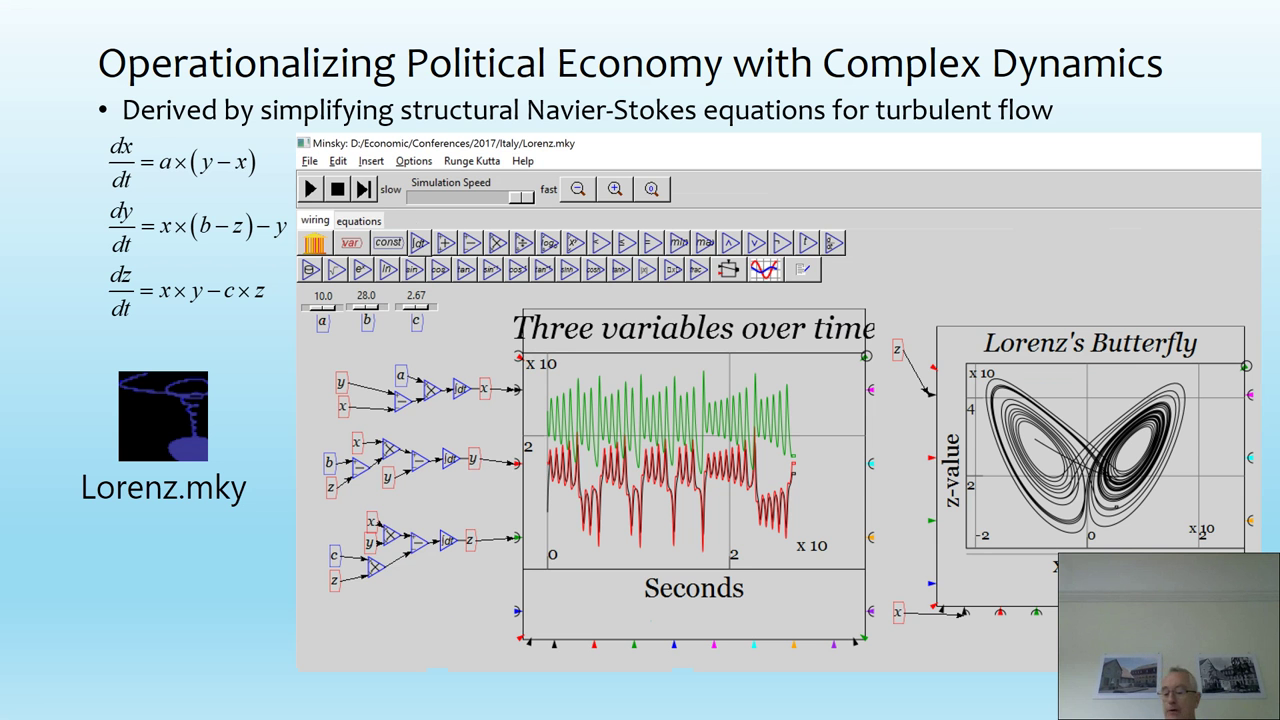
pyautogui.press('Right')
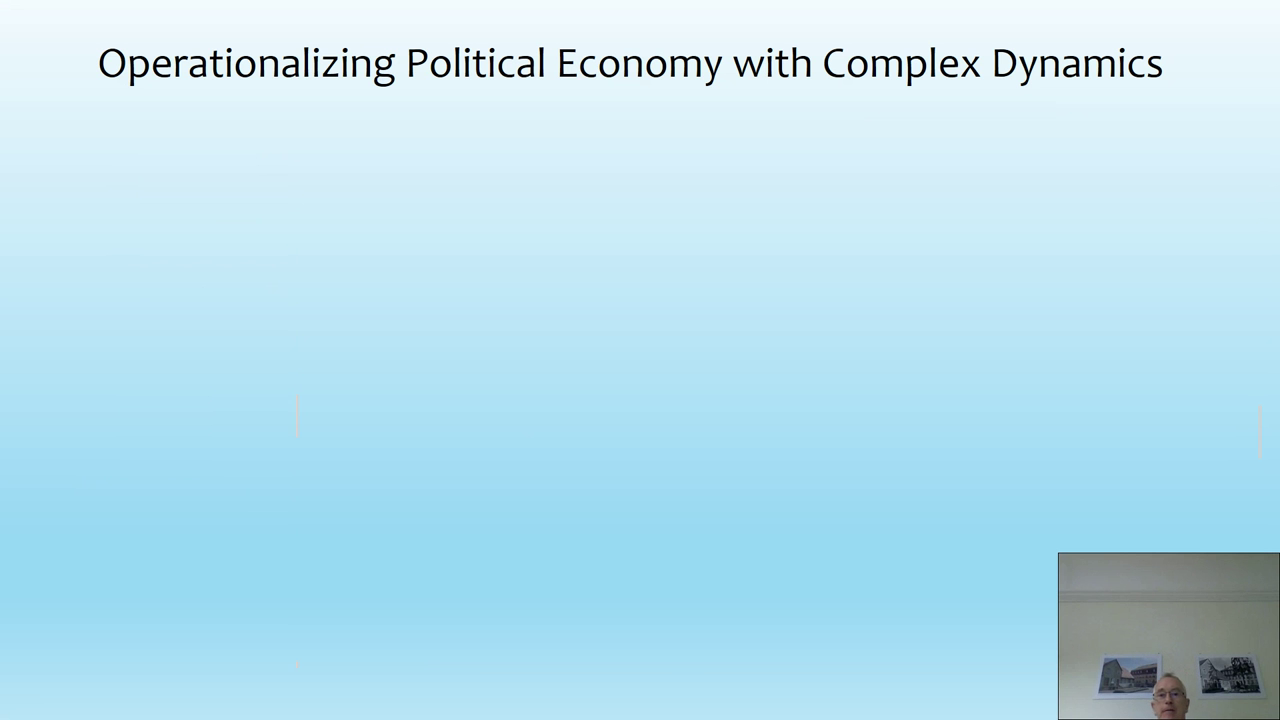
pyautogui.press('Right')
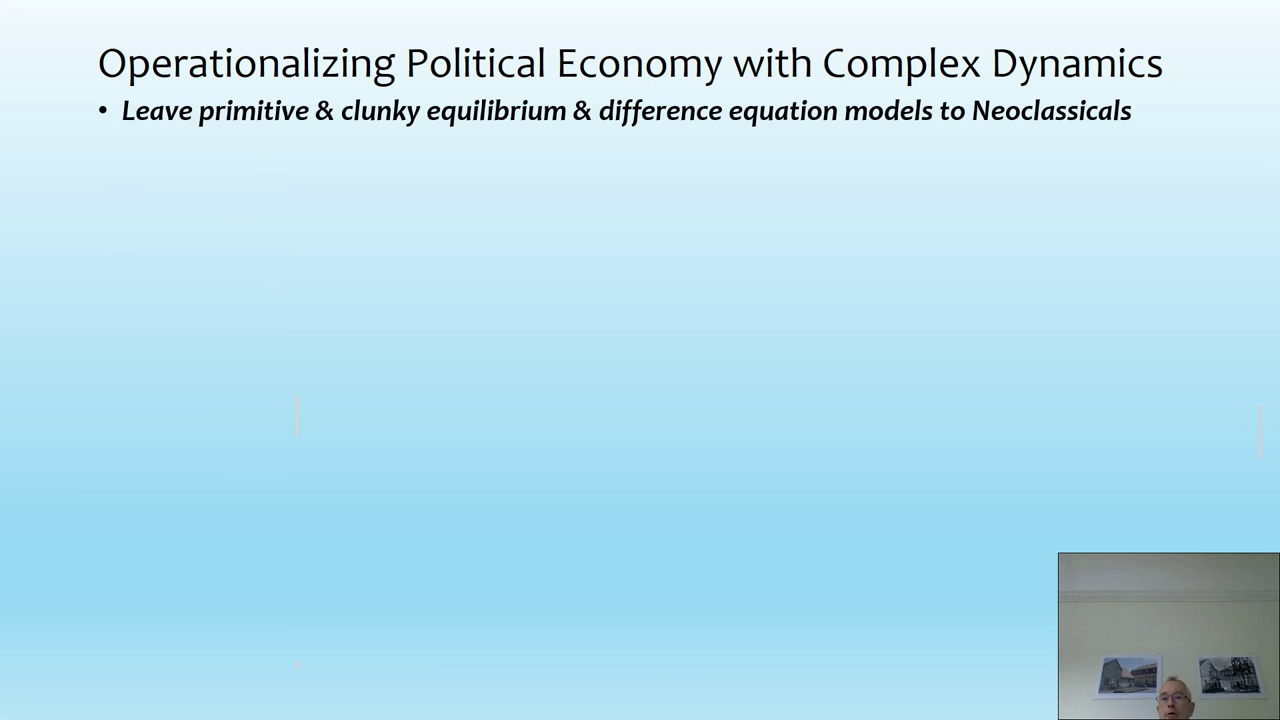